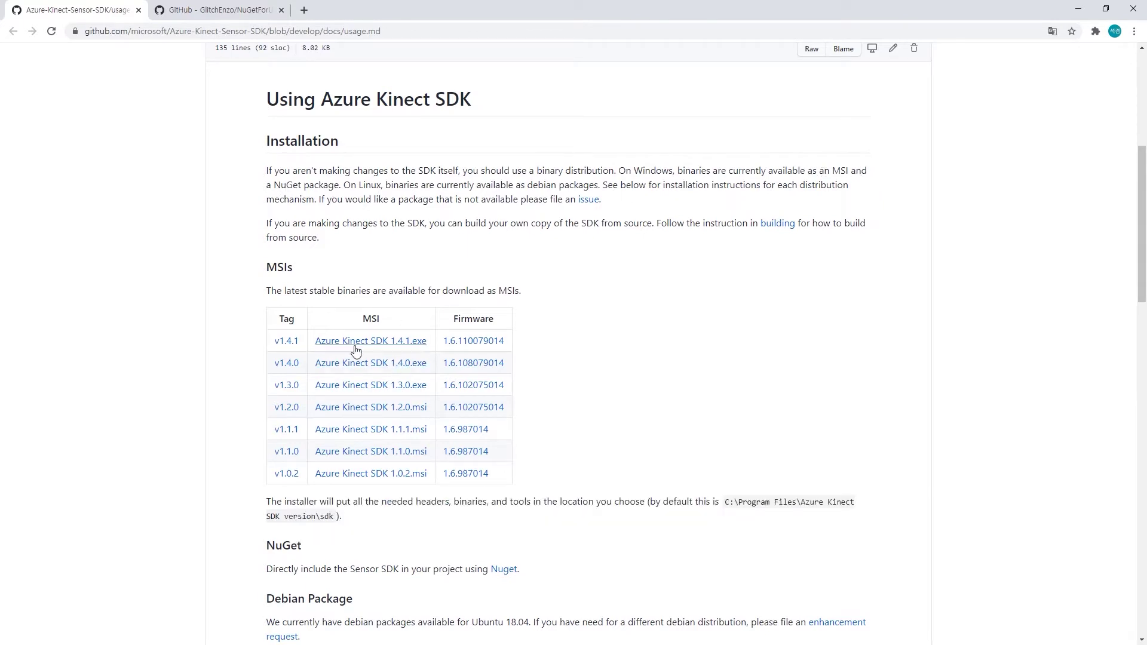
- Switch from the Azure Kinect SDK usage page to the NuGetForUnity repository page
click(241, 5)
- Open NuGetForUnity Release 2.0.1 and download NuGetForUnity.2.0.1.unitypackage from its assets
scroll(201, 264, up, 1)
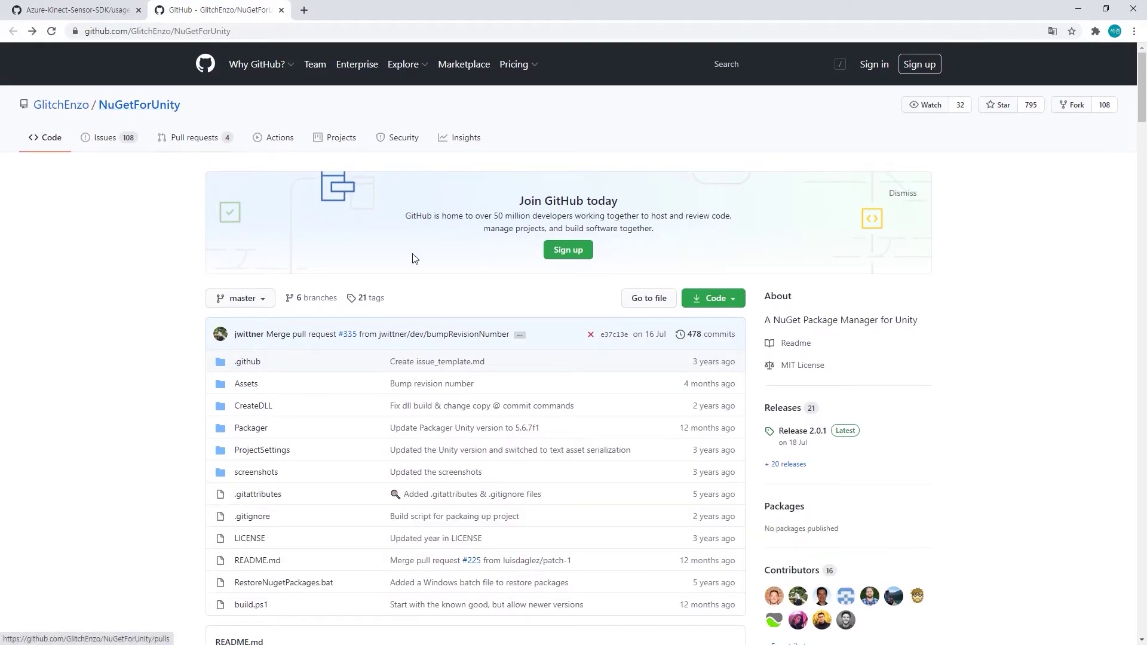
scroll(444, 341, down, 1)
scroll(454, 338, down, 6)
scroll(472, 331, down, 2)
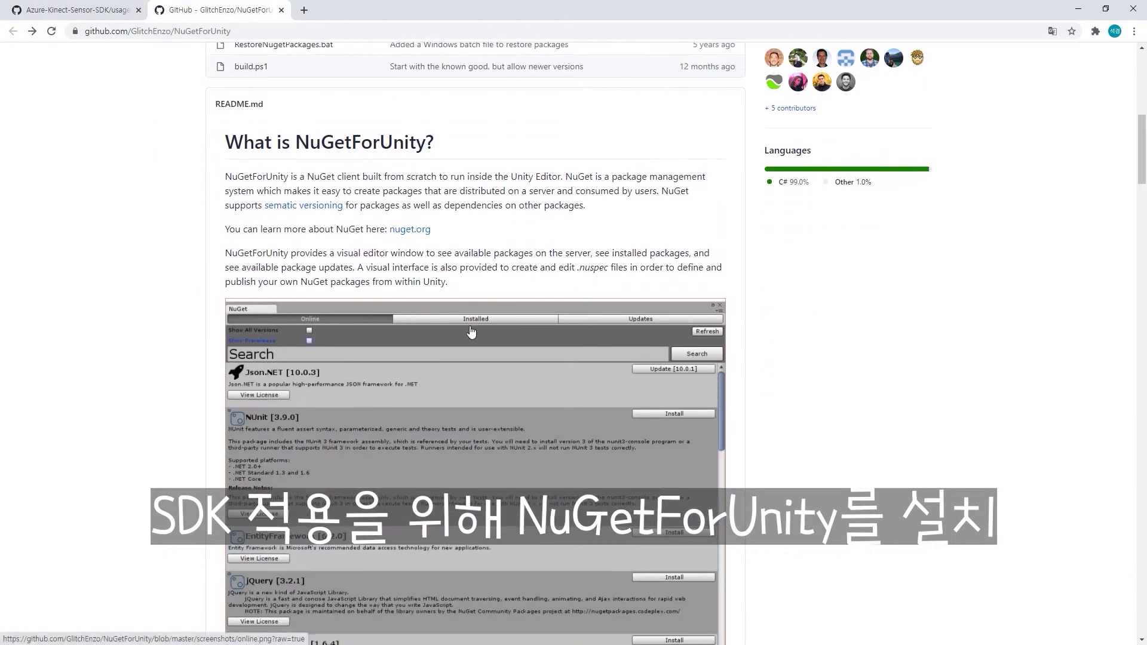
scroll(467, 332, down, 3)
scroll(401, 314, up, 2)
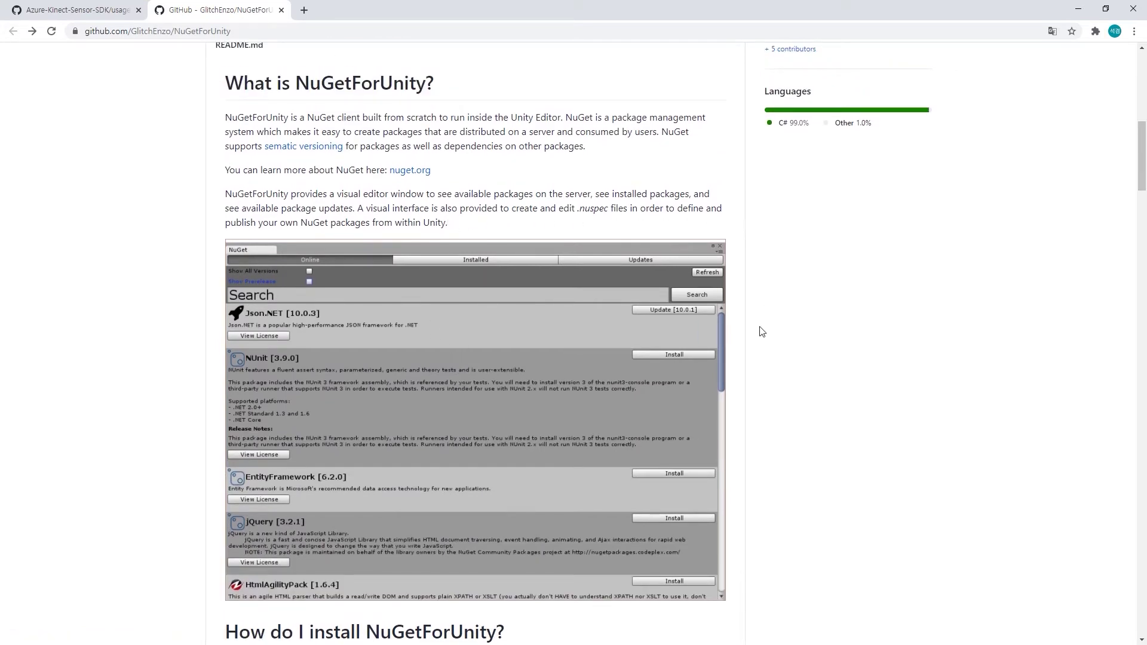
scroll(760, 329, up, 7)
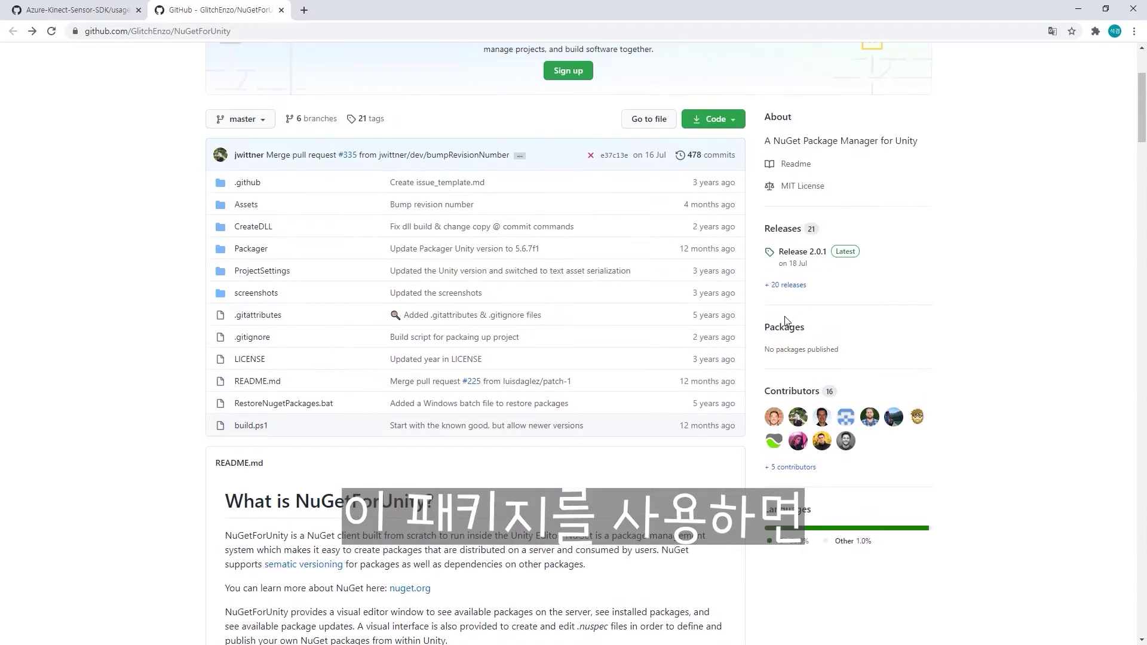
scroll(780, 321, up, 2)
scroll(781, 321, down, 6)
scroll(783, 322, down, 10)
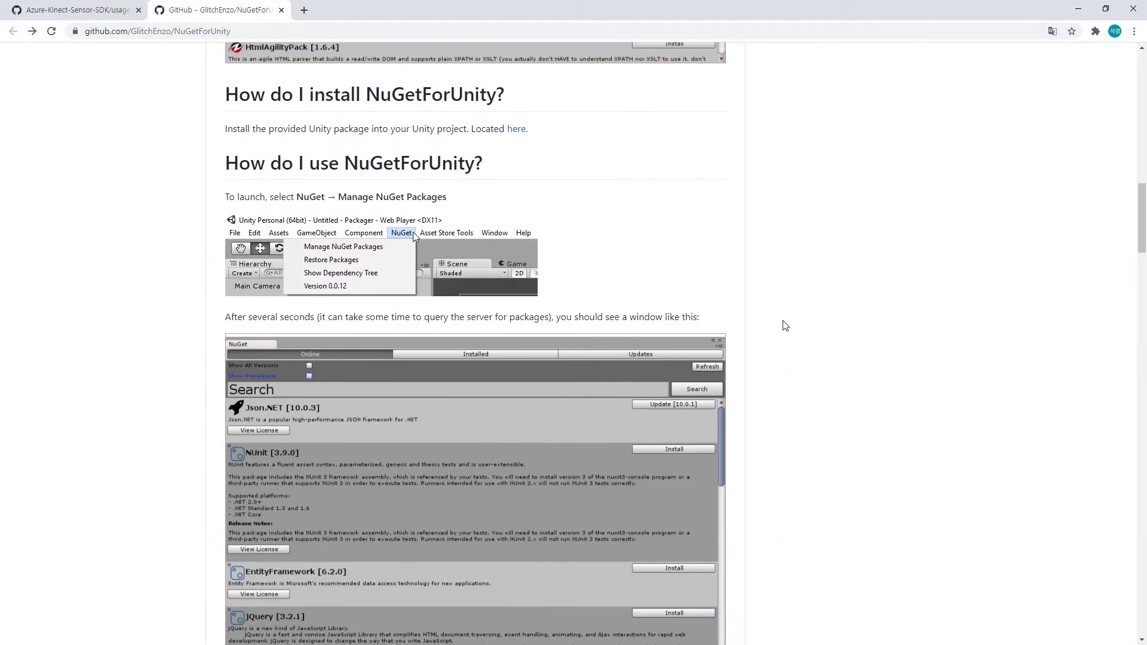
scroll(784, 323, down, 3)
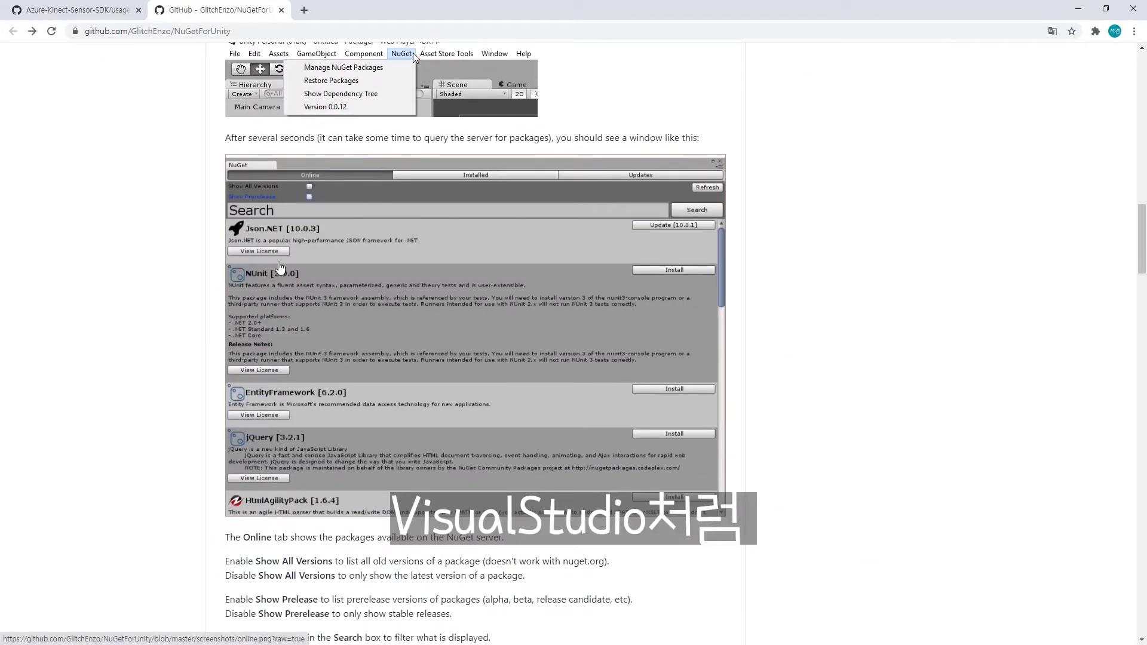
scroll(800, 239, up, 20)
scroll(813, 355, down, 2)
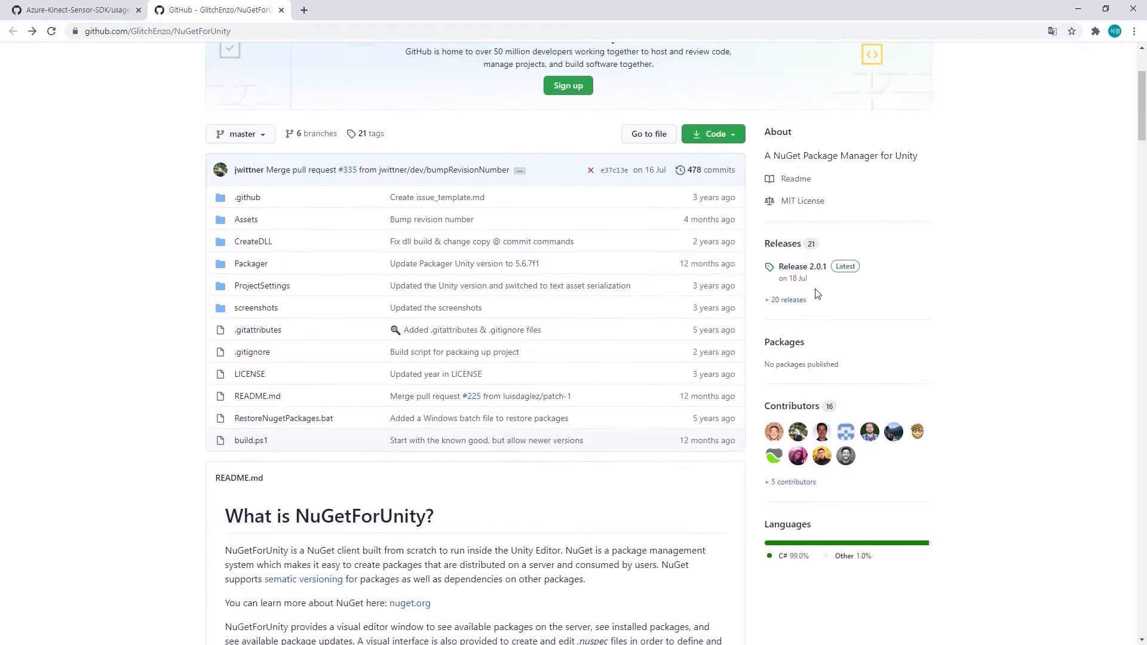
click(798, 267)
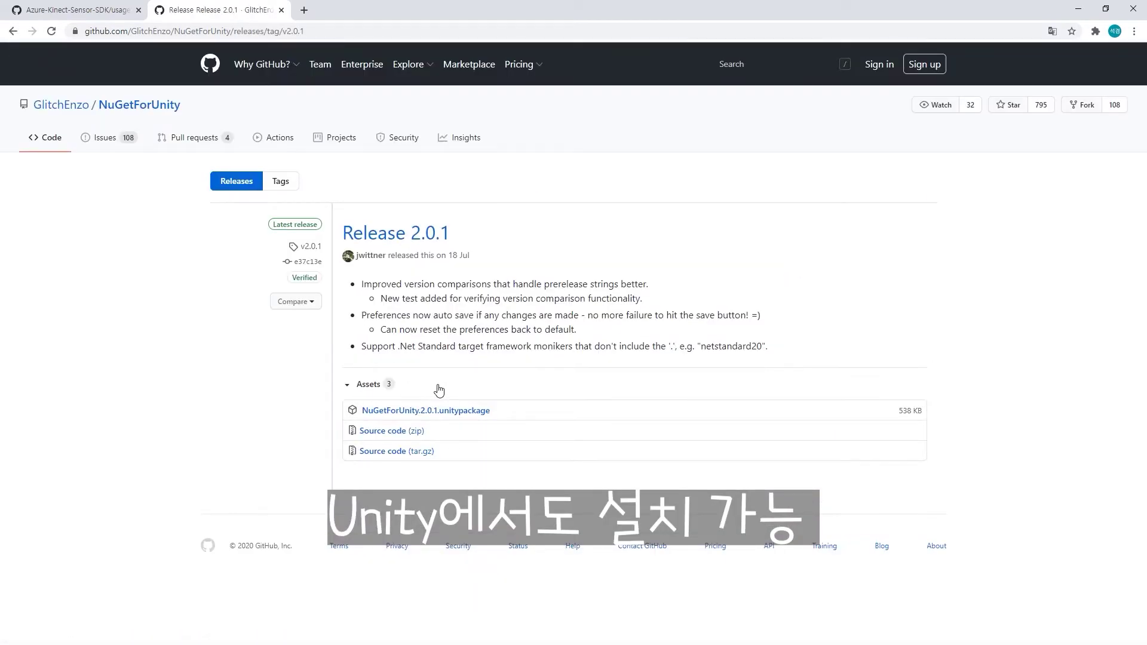
click(391, 414)
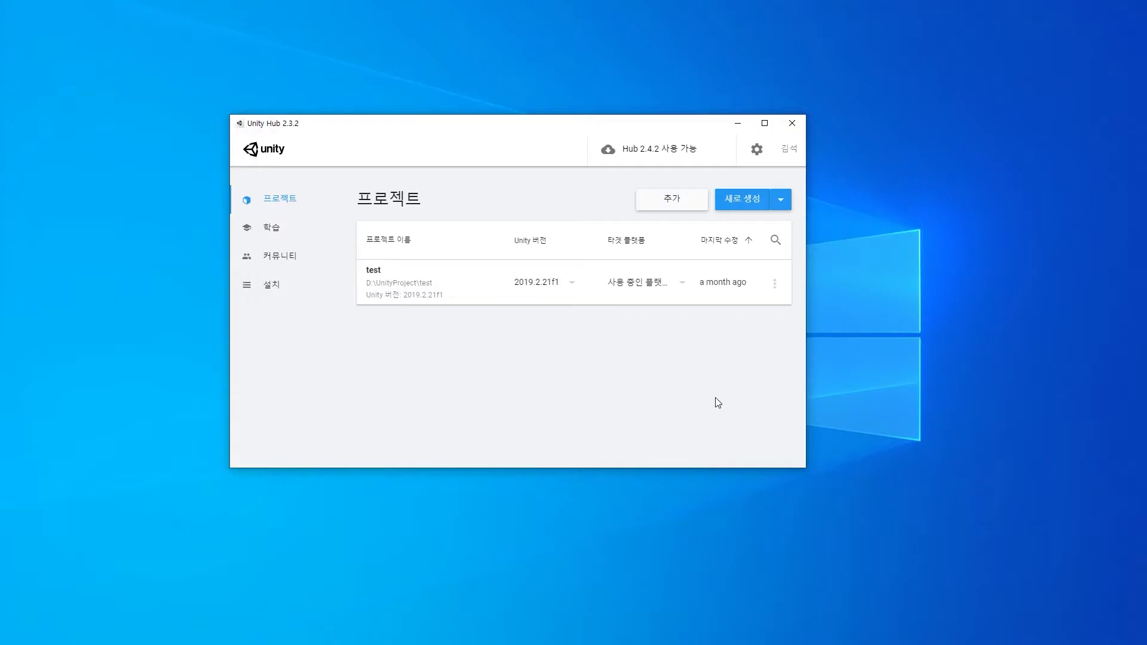
- Start a new Unity Hub project using editor version 2019.4.14f1
click(782, 201)
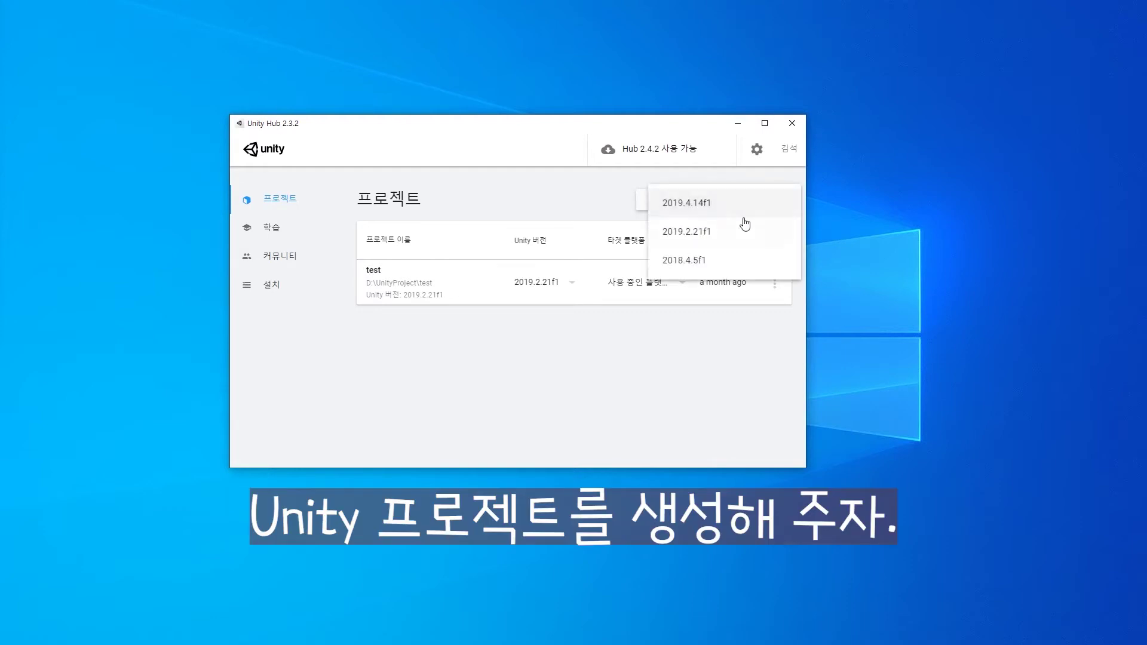
click(723, 213)
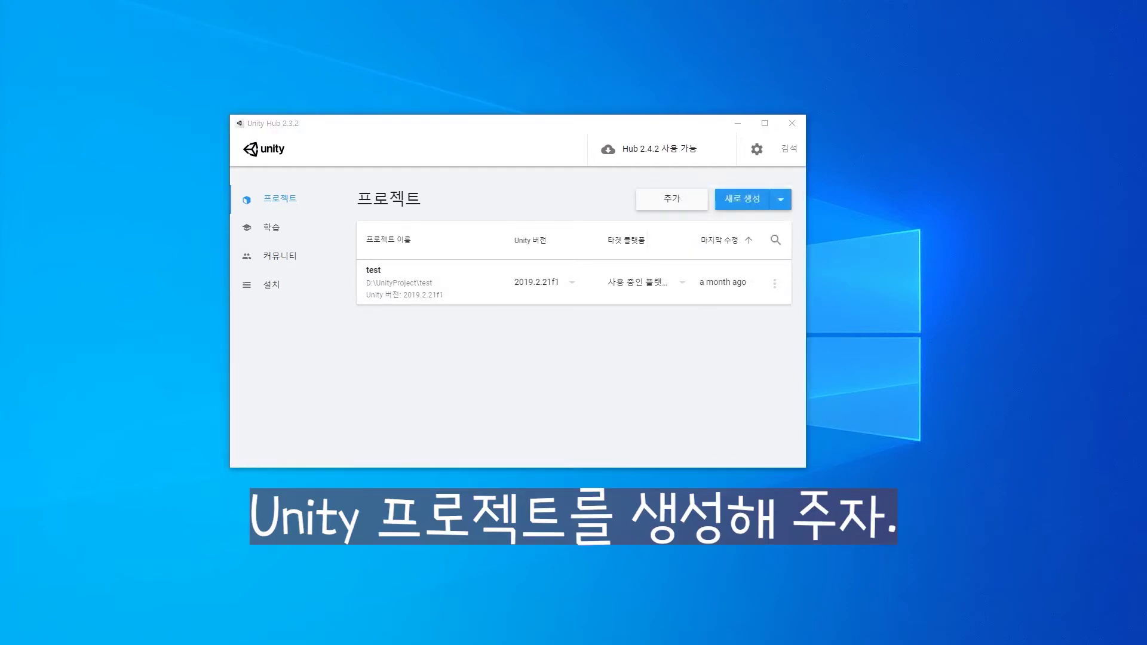
drag(456, 396, 598, 175)
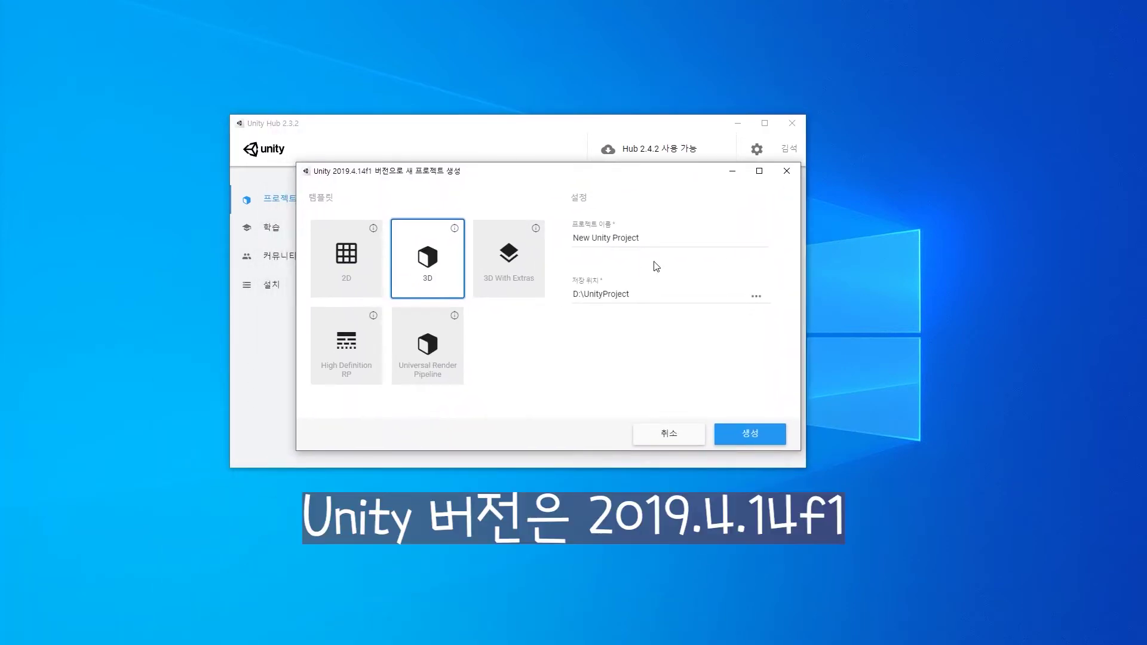
- Name the 3D project AzureKinectTest and create it
triple_click(659, 243)
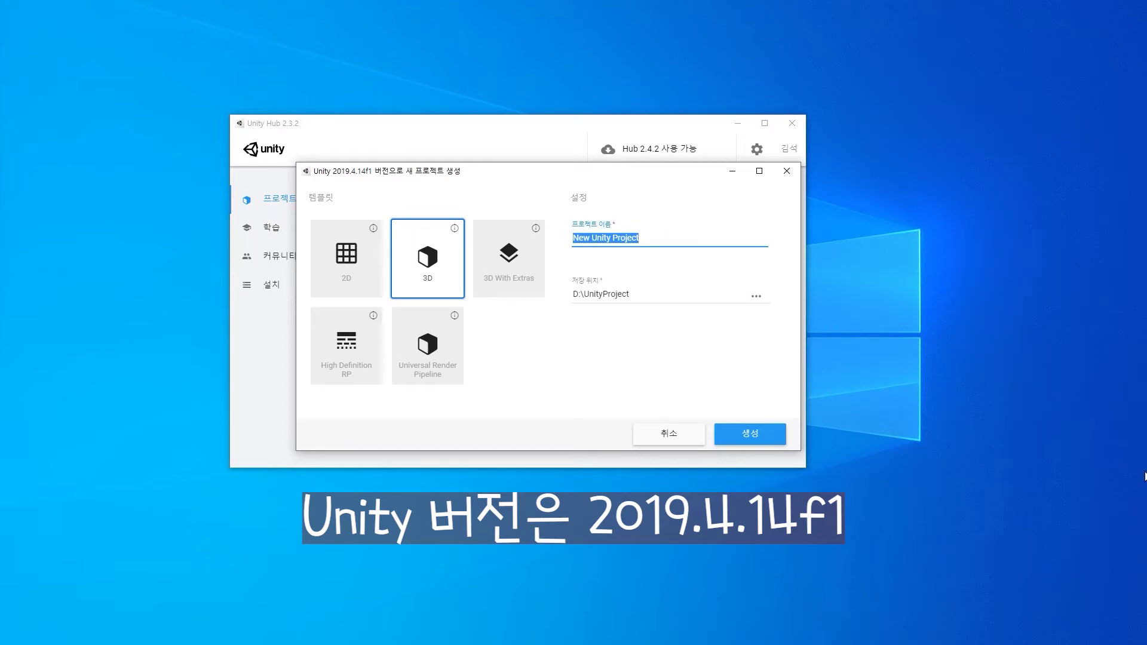
text(KinectT)
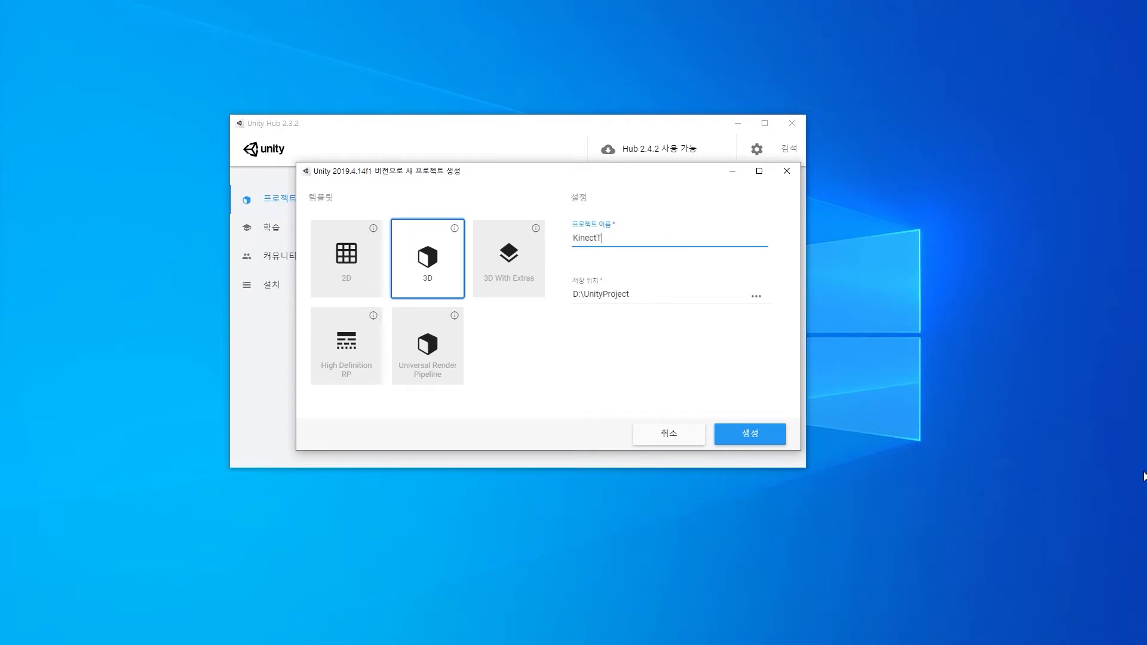
key(BackSpace)
text(Azure)
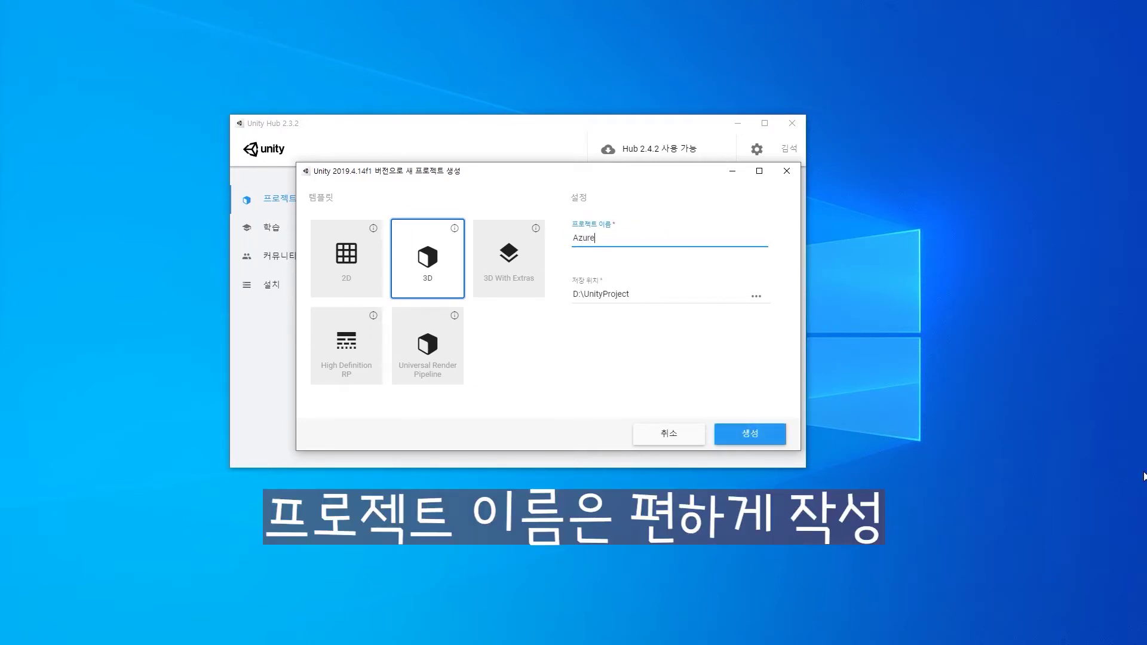
text(KinectTest)
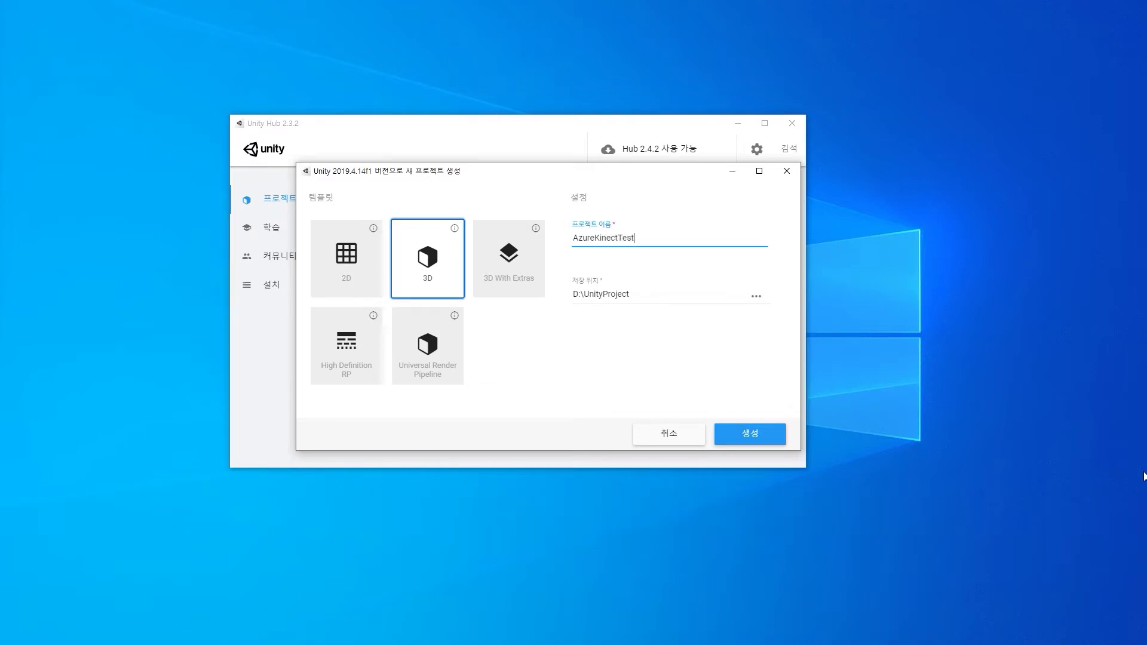
click(719, 444)
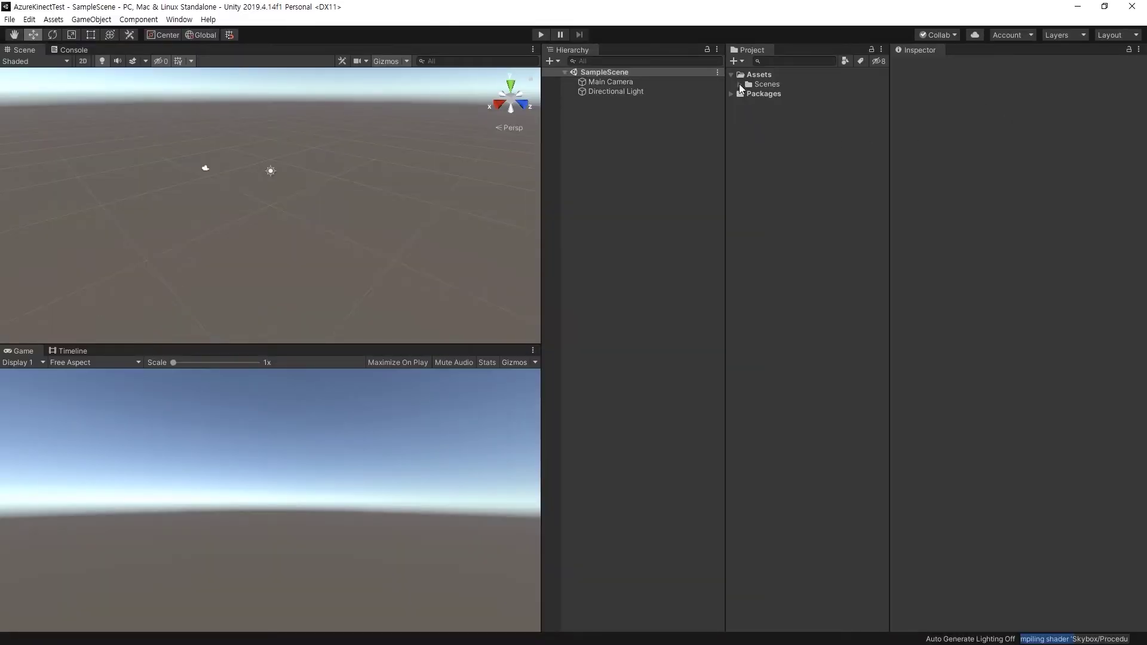
- Rename the SampleScene asset in Scenes to KinectSetup and accept the scene reload
click(739, 85)
click(768, 94)
right_click(775, 95)
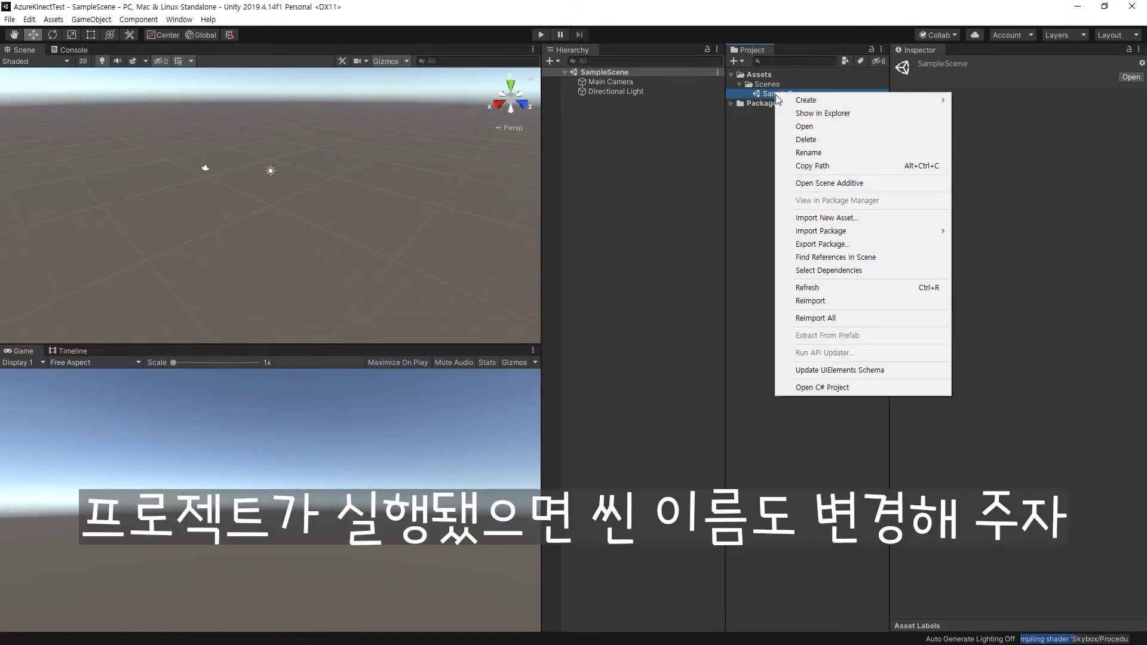
click(833, 153)
text(KinectSetu)
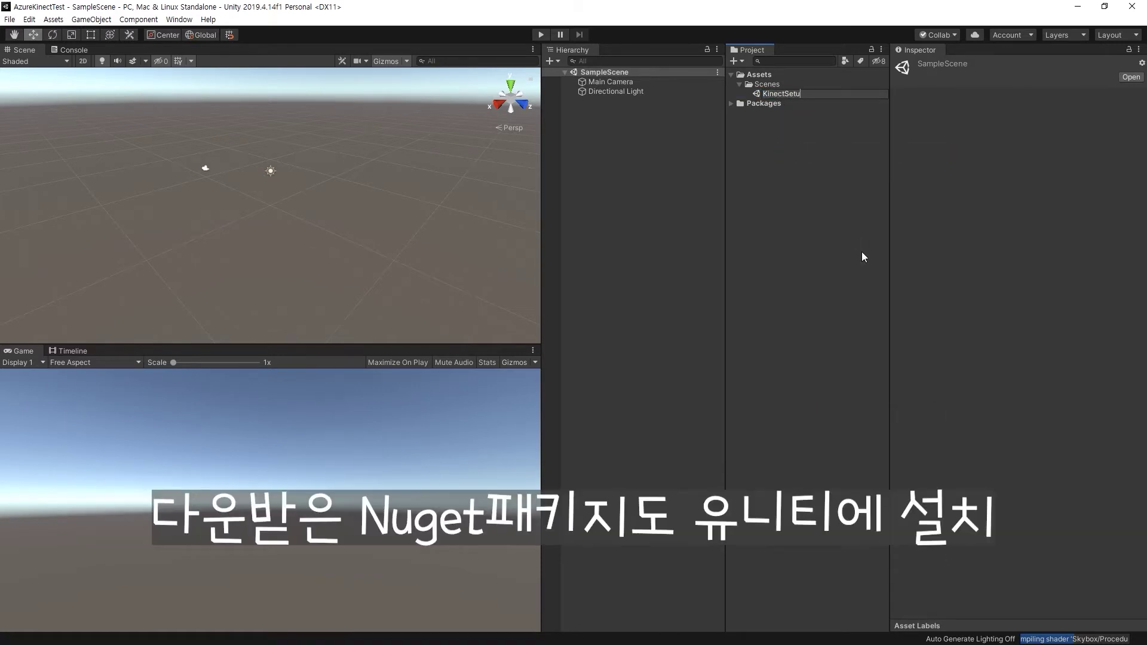
text(p)
key(Return)
key(Return)
key(alt+Tab)
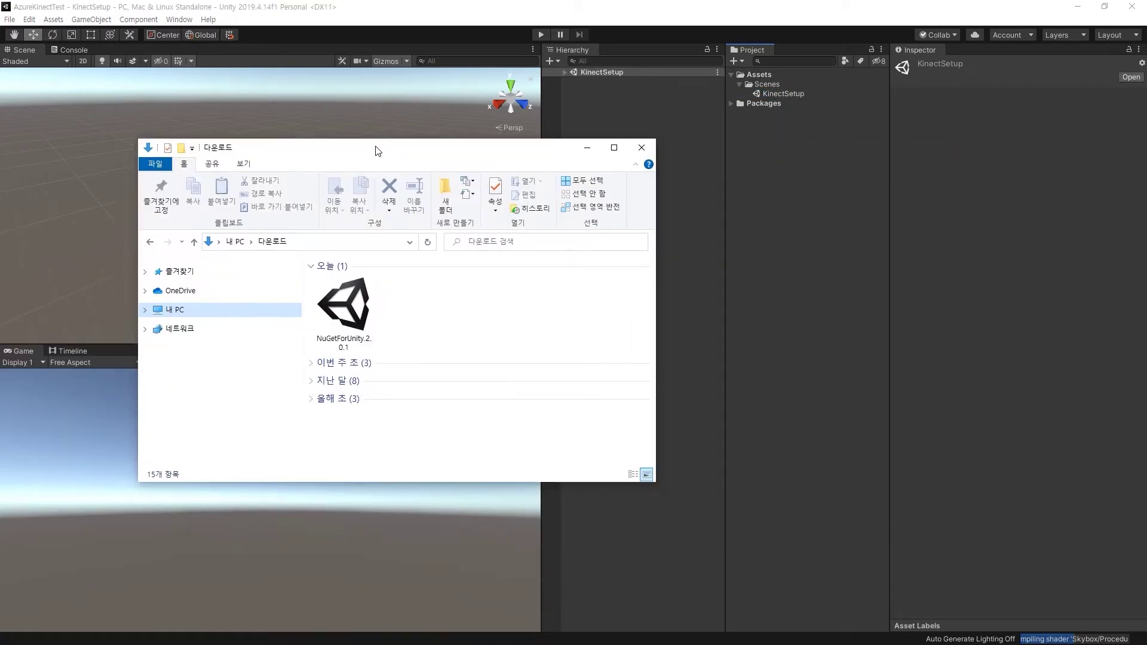
- Import all files of NuGetForUnity.2.0.1.unitypackage, check the NuGet folder, and open Manage NuGet Packages
drag(331, 305, 818, 257)
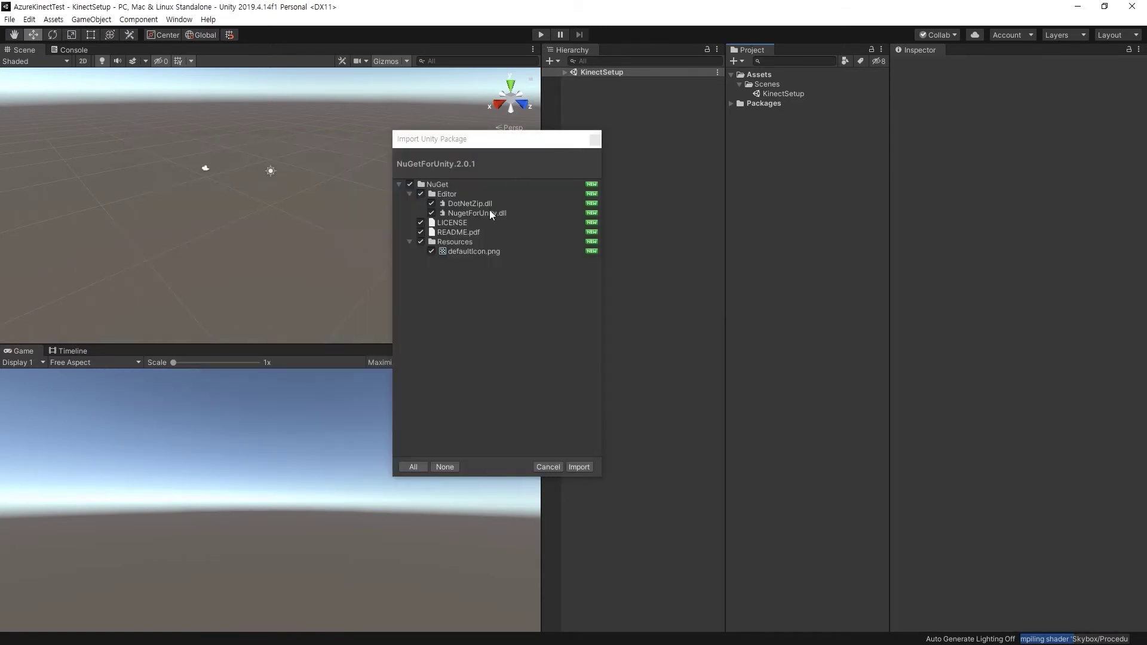
click(578, 467)
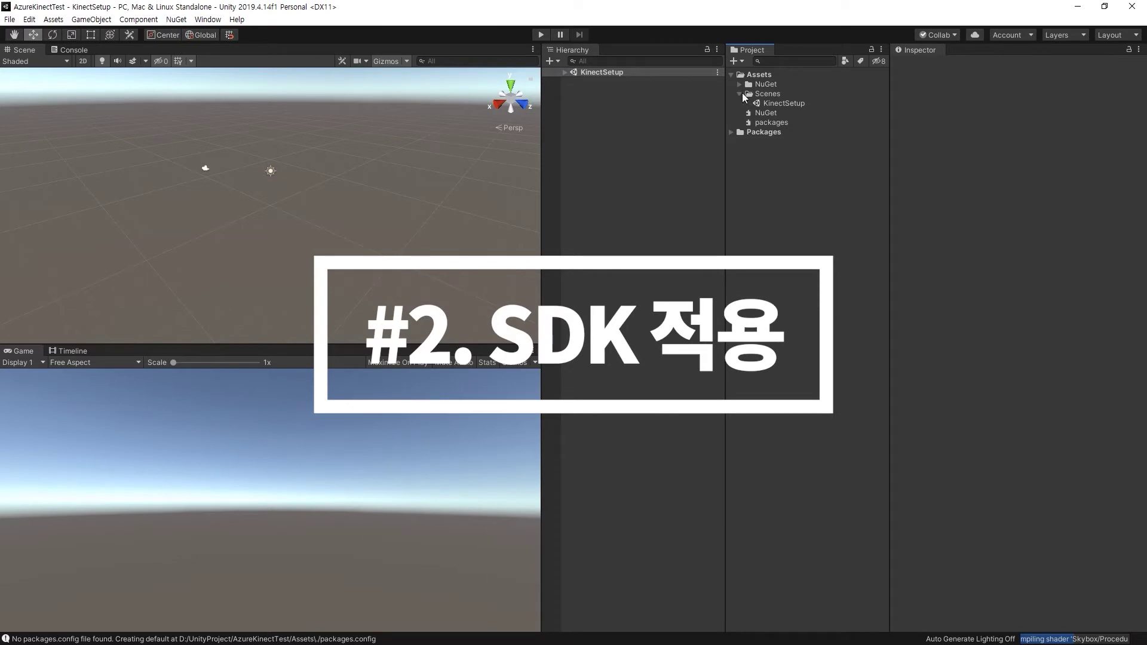
click(741, 93)
click(738, 84)
click(738, 85)
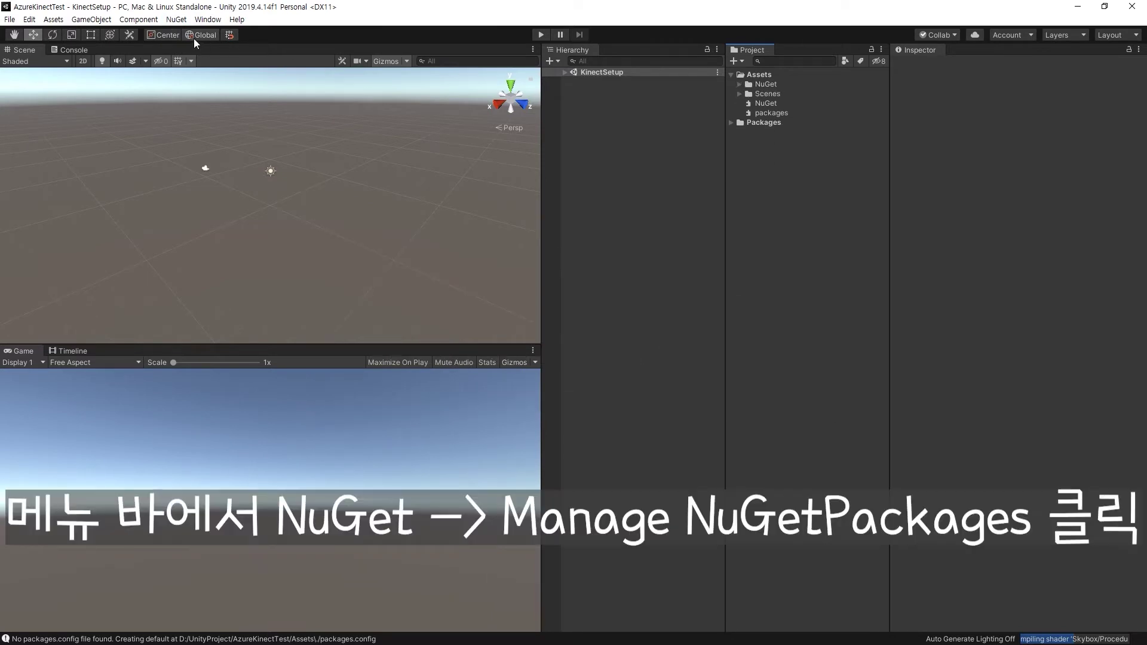
click(179, 22)
click(192, 34)
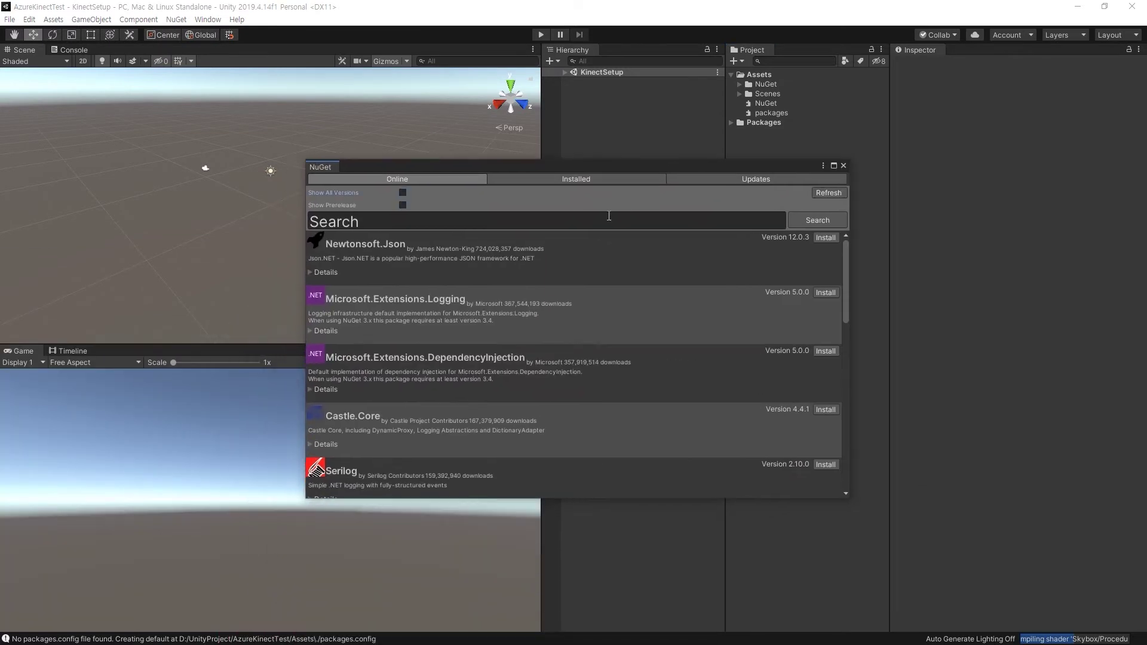
- Search online NuGet packages for 'azure kinect' and install Microsoft.Azure.Kinect.Sensor
click(524, 226)
text(azure kine)
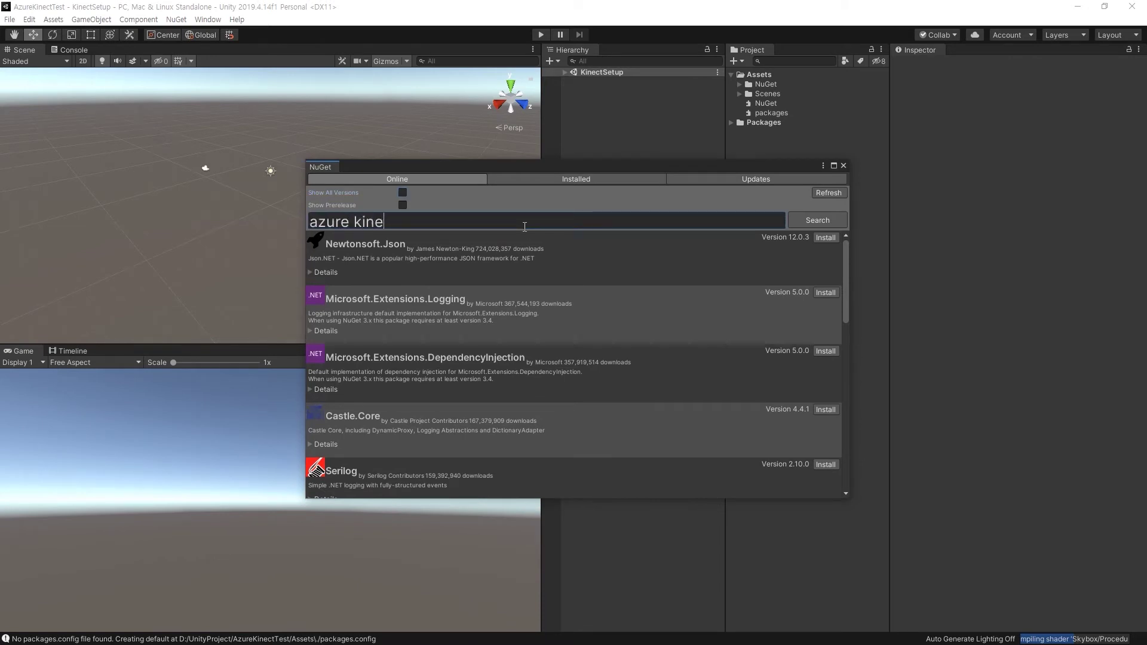
text(ct)
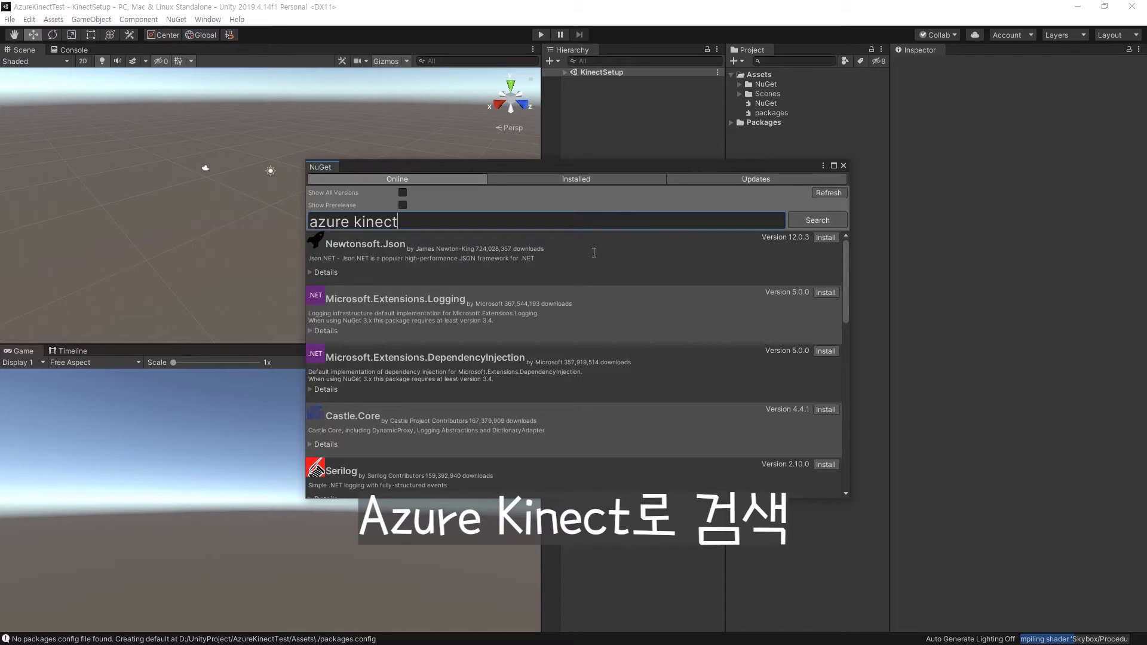
key(Return)
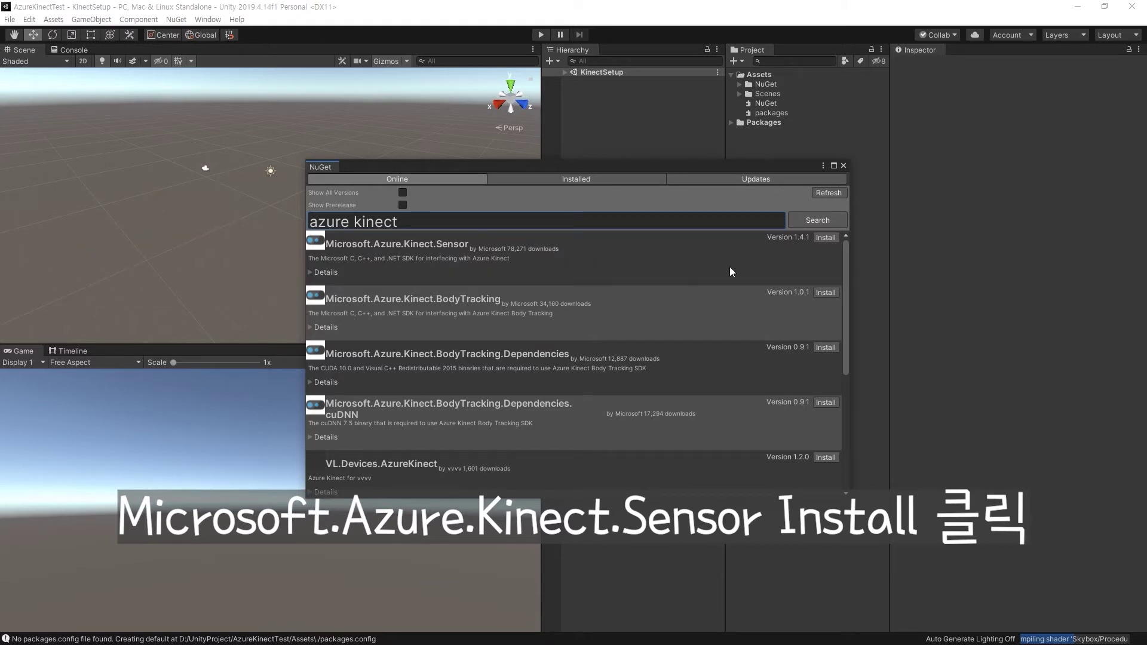
click(817, 238)
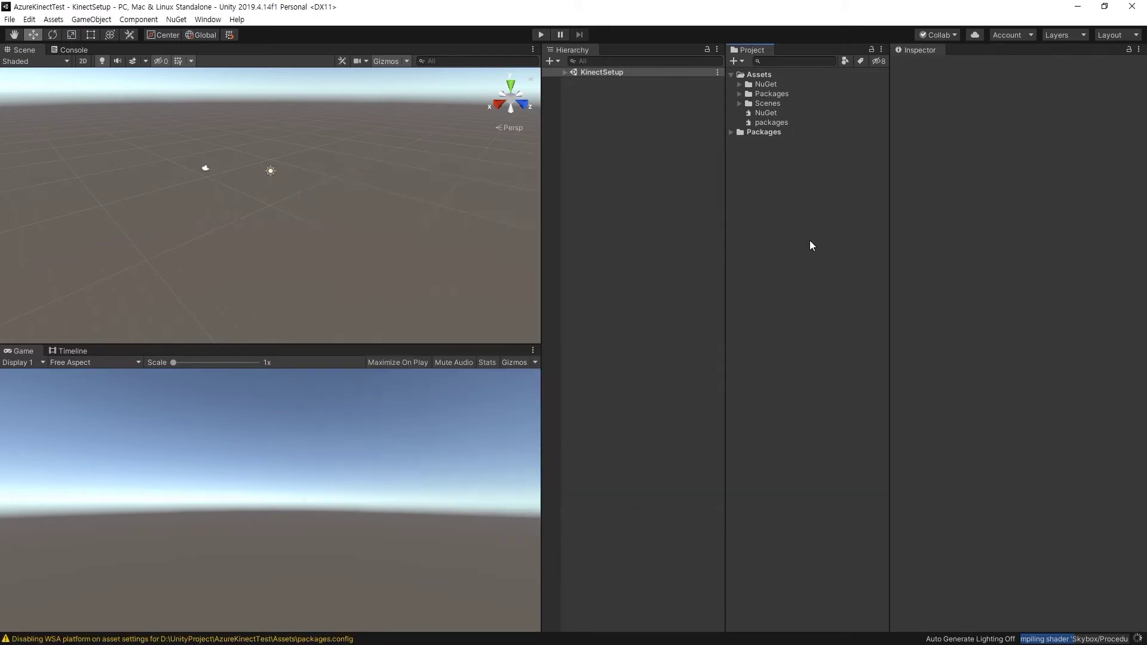
- Create a new folder named Plugins under Assets
right_click(774, 173)
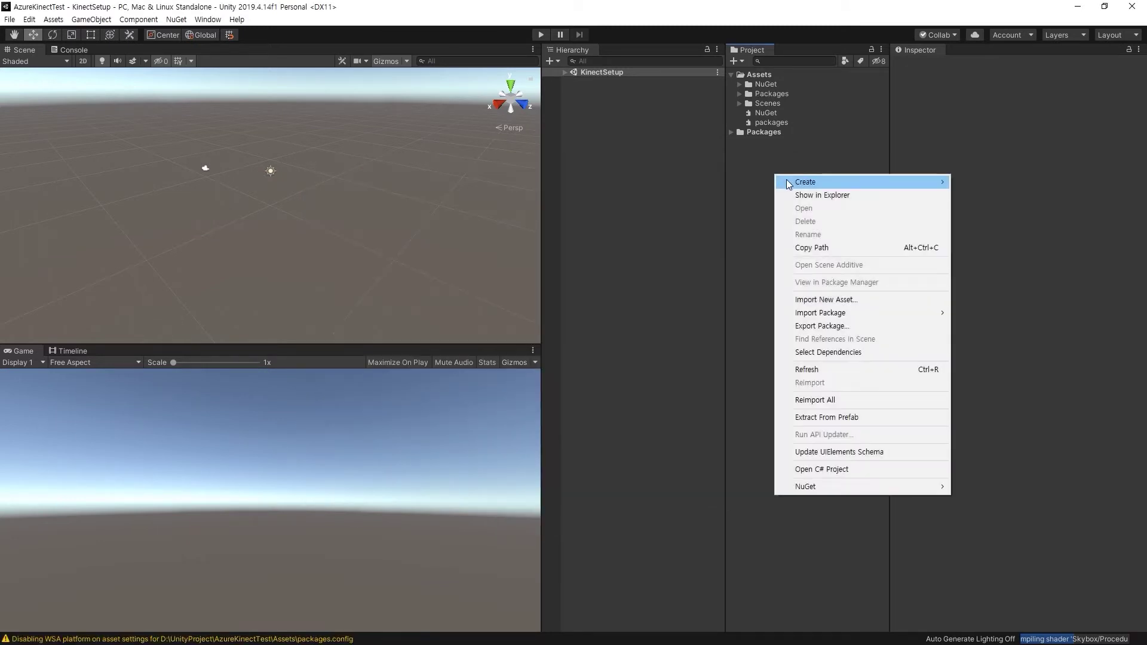
mouse_move(831, 183)
click(970, 184)
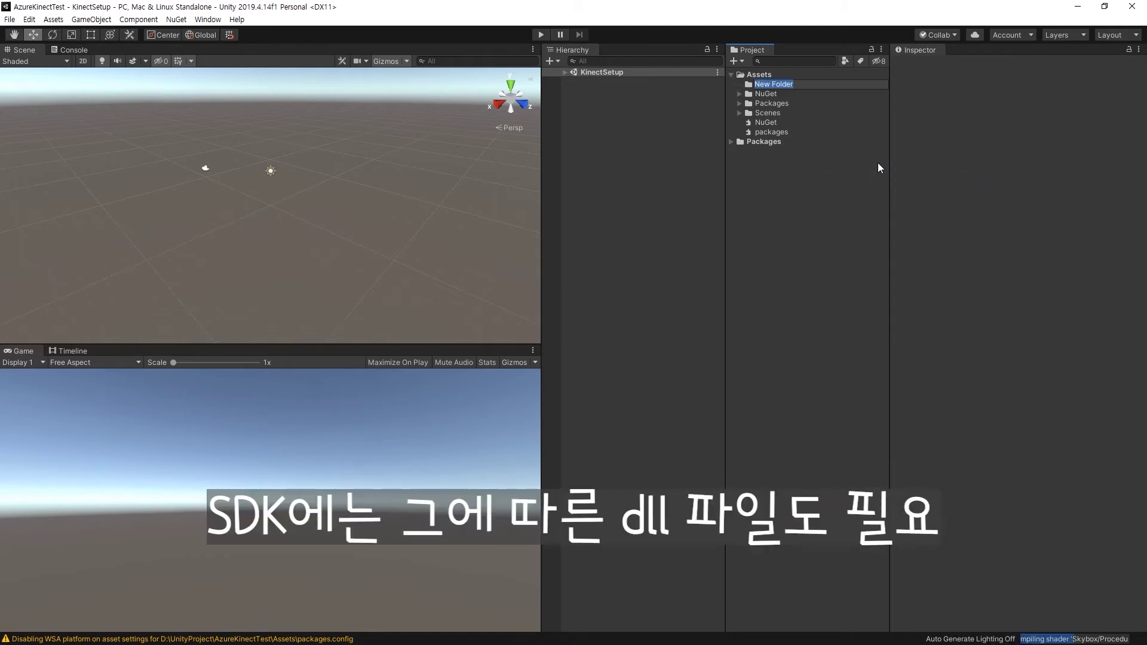
text(Plugins)
key(Return)
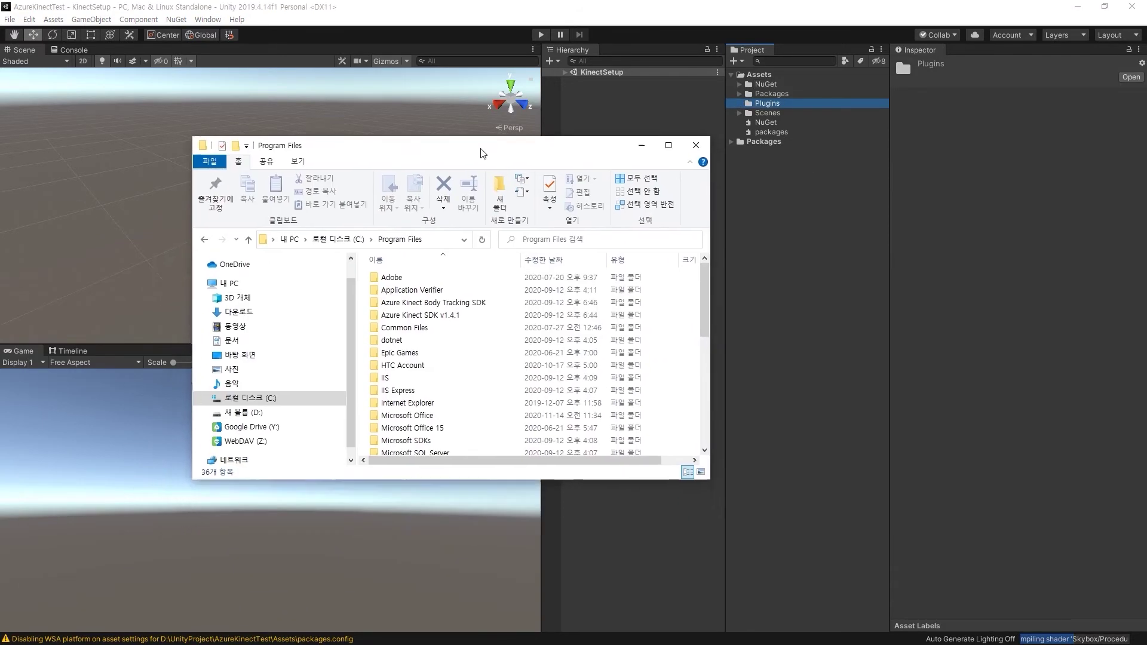
- Browse to Azure Kinect SDK v1.4.1\sdk\windows-desktop\amd64\release\bin in File Explorer
click(412, 269)
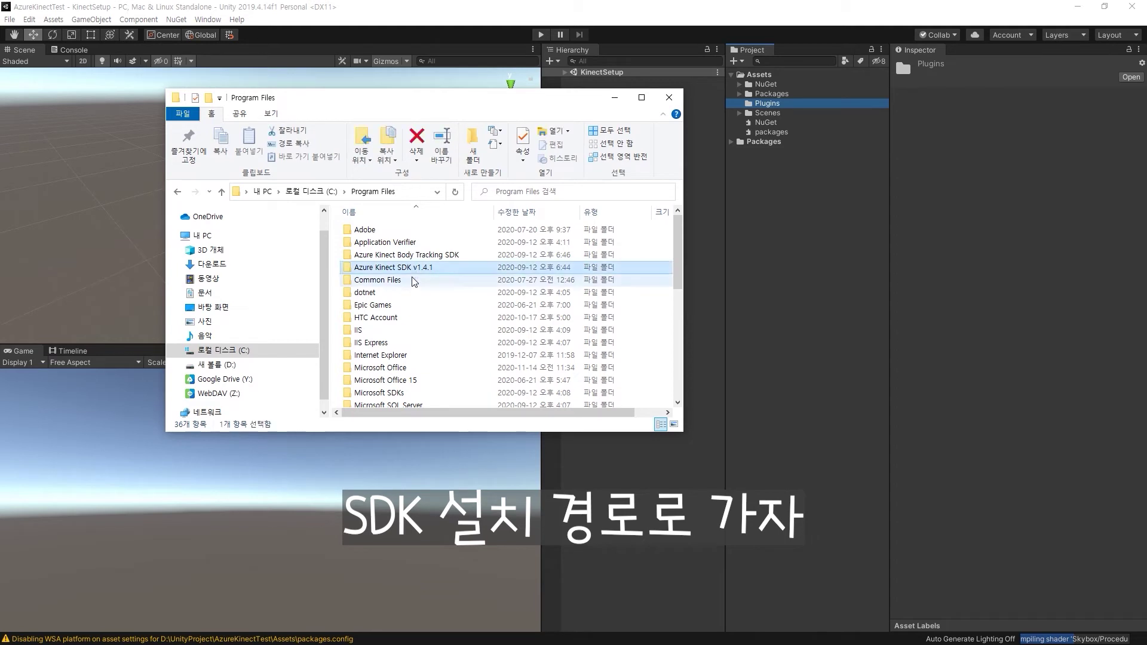
double_click(411, 270)
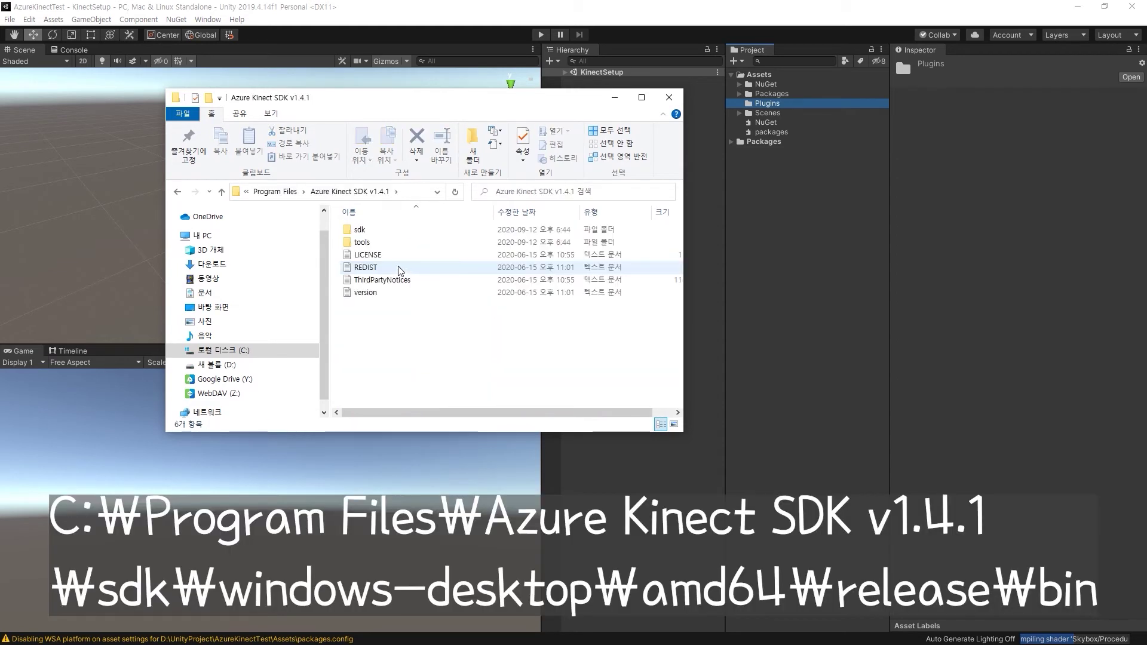
double_click(364, 231)
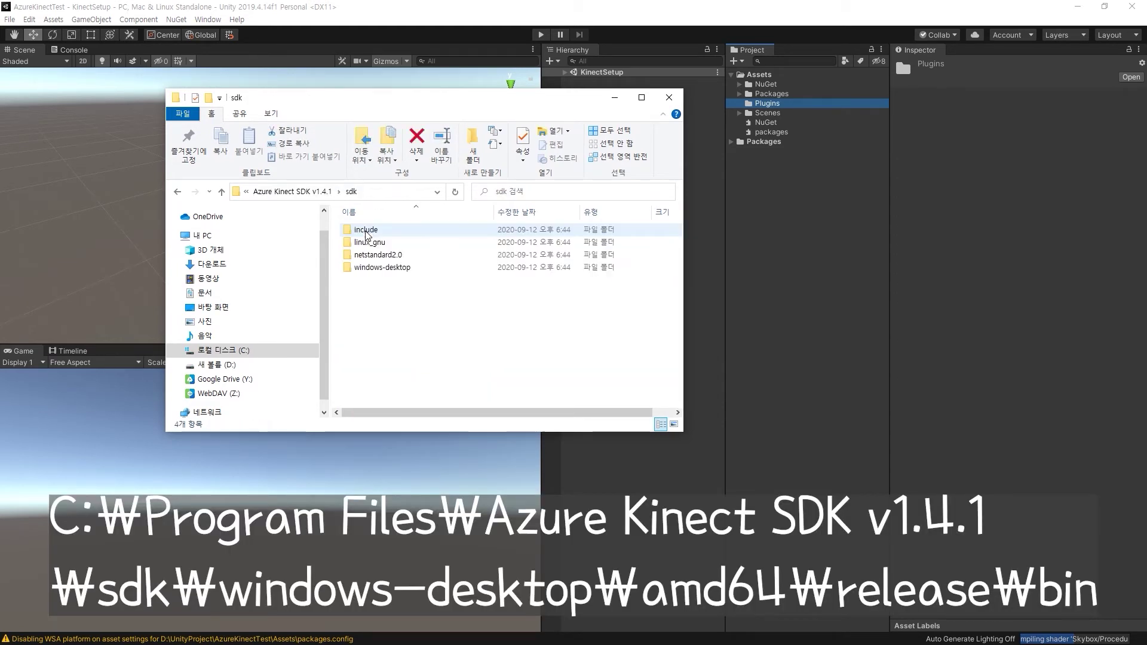
double_click(377, 272)
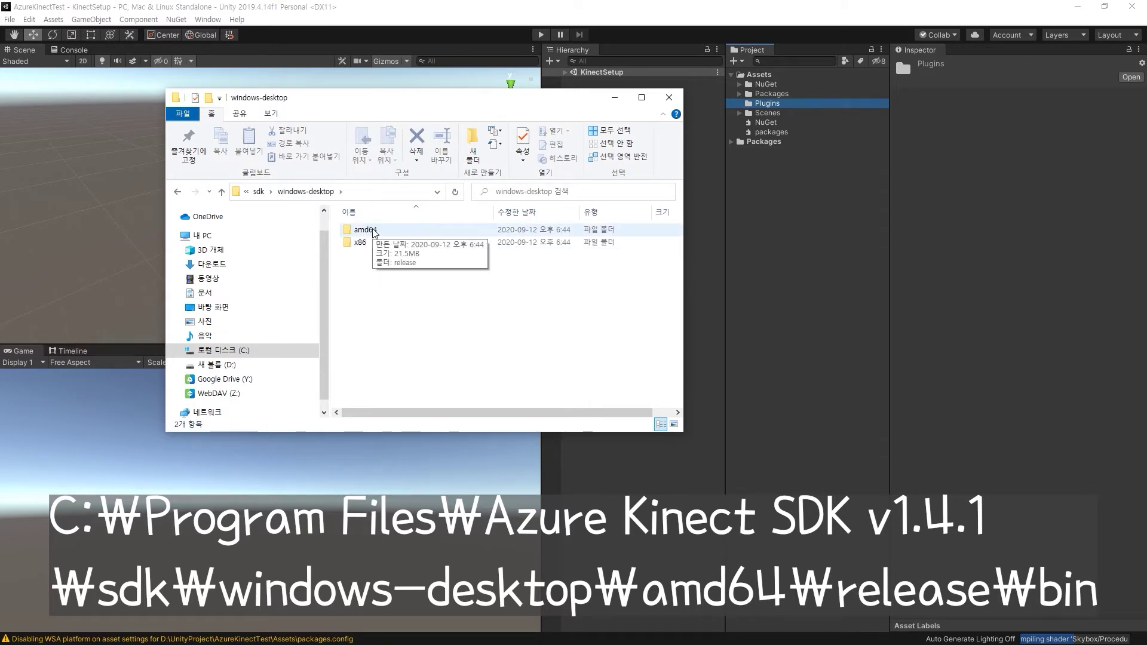
double_click(374, 232)
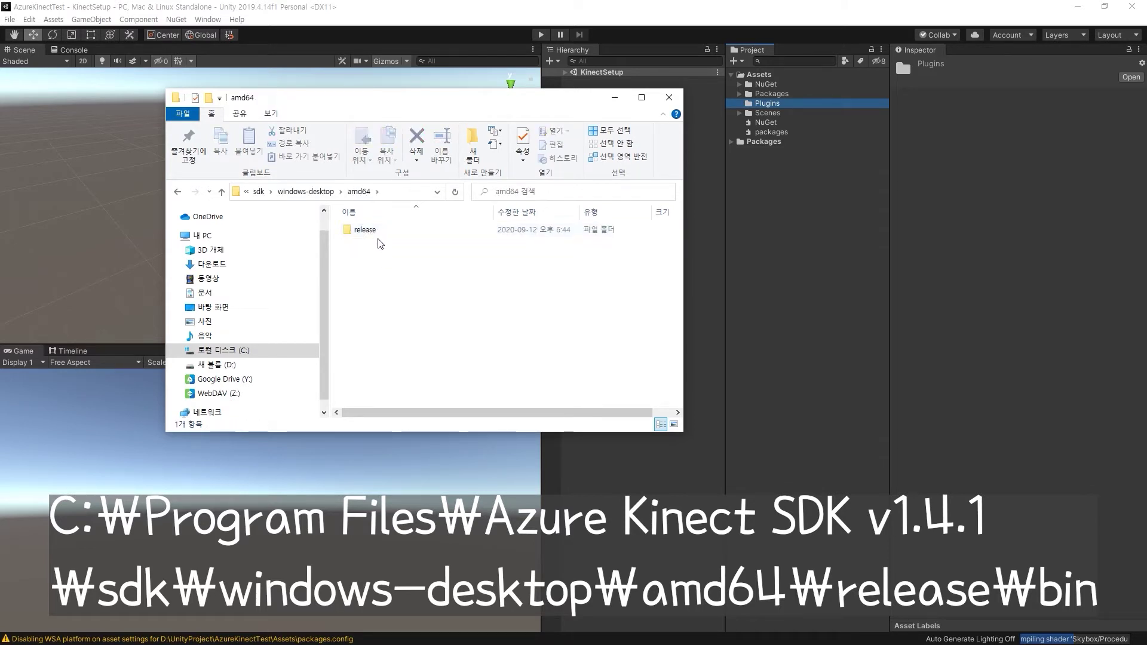
double_click(375, 232)
double_click(371, 231)
- Copy depthengine_2_0.dll and k4a.dll into Unity's Plugins folder and verify them
click(375, 232)
ctrl+click(376, 243)
drag(376, 243, 787, 107)
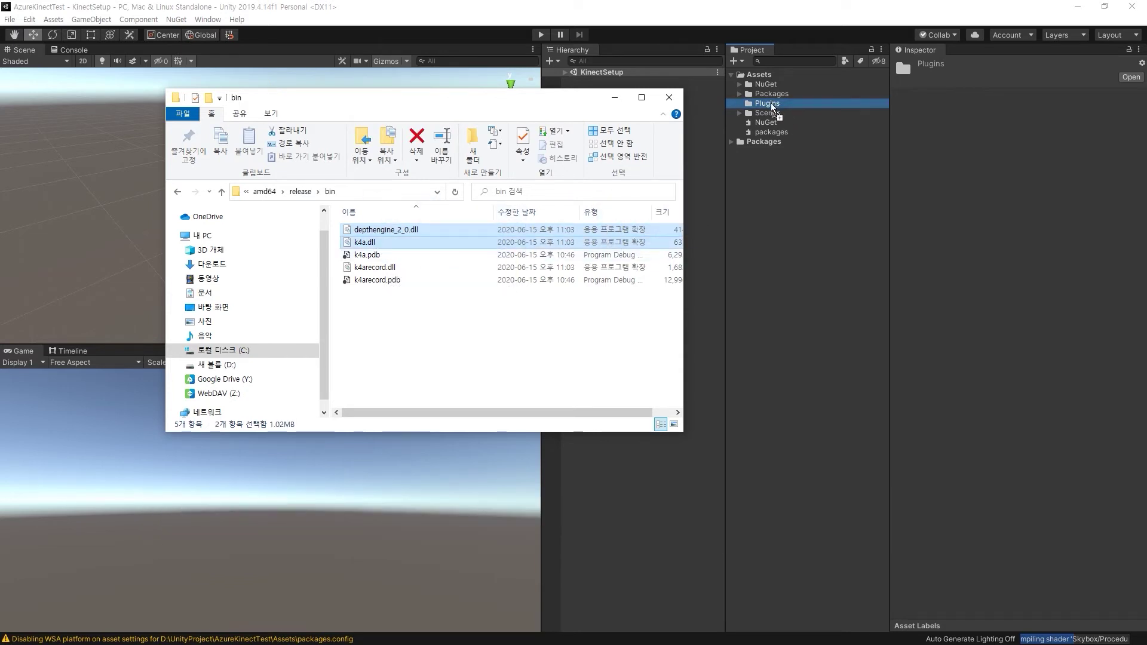
click(736, 126)
click(738, 103)
click(738, 102)
- Create a C# script named KinectCtrl under Assets and open it in Visual Studio
right_click(768, 188)
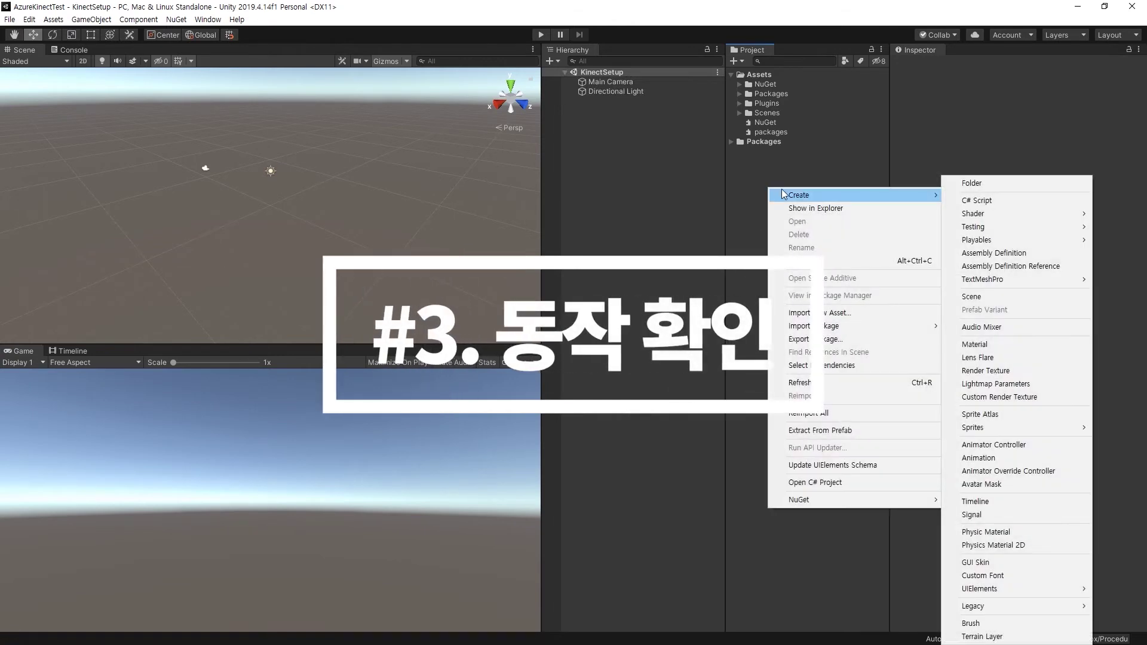
mouse_move(819, 195)
click(967, 201)
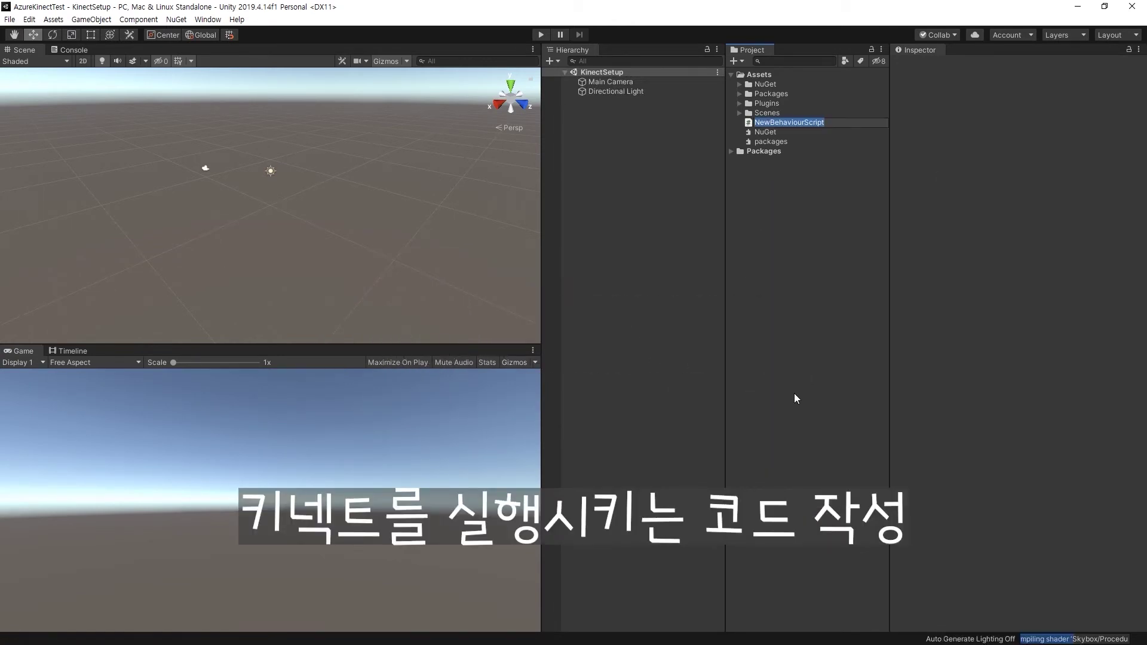
text(KinectCtrl)
key(Return)
double_click(786, 125)
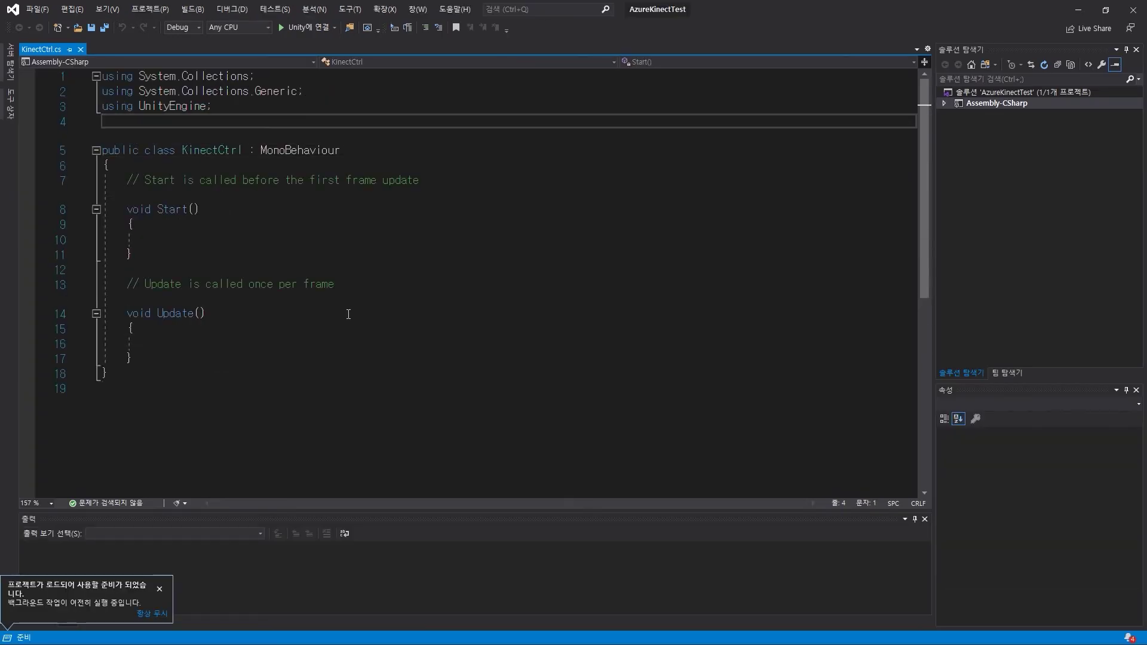
- Add an '// Azure' comment and 'using Microsoft.Azure.Kinect.Sensor;' below the using directives
key(Return)
text(// AzureKinect SDK)
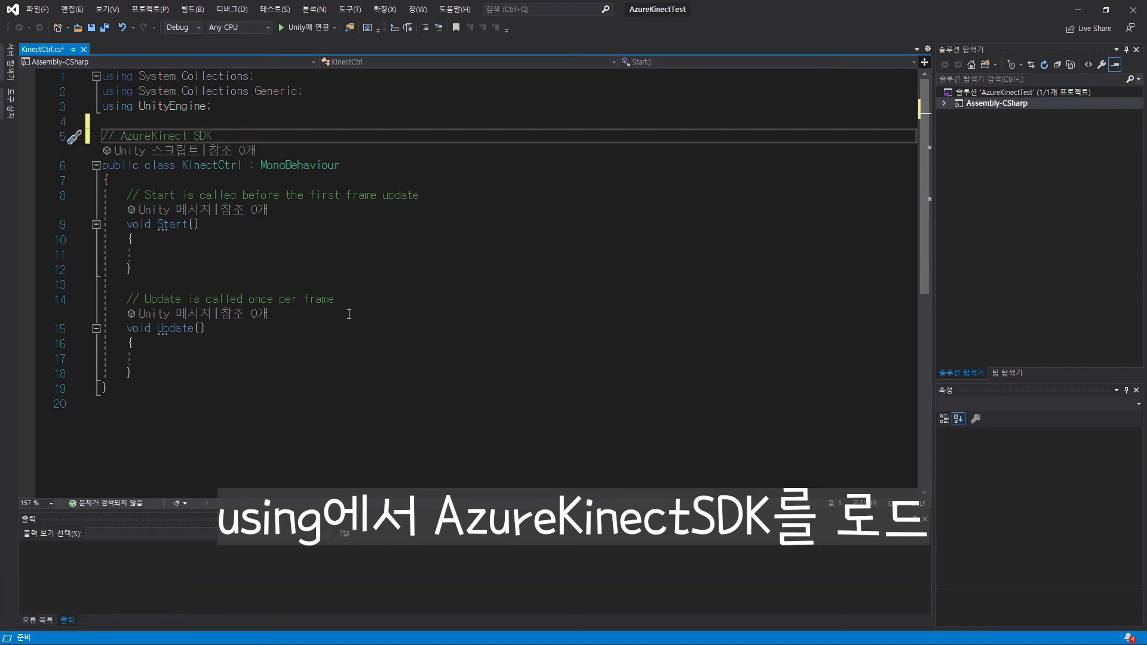
key(Return)
text(us Microsoft.Azure.k.Sensor)
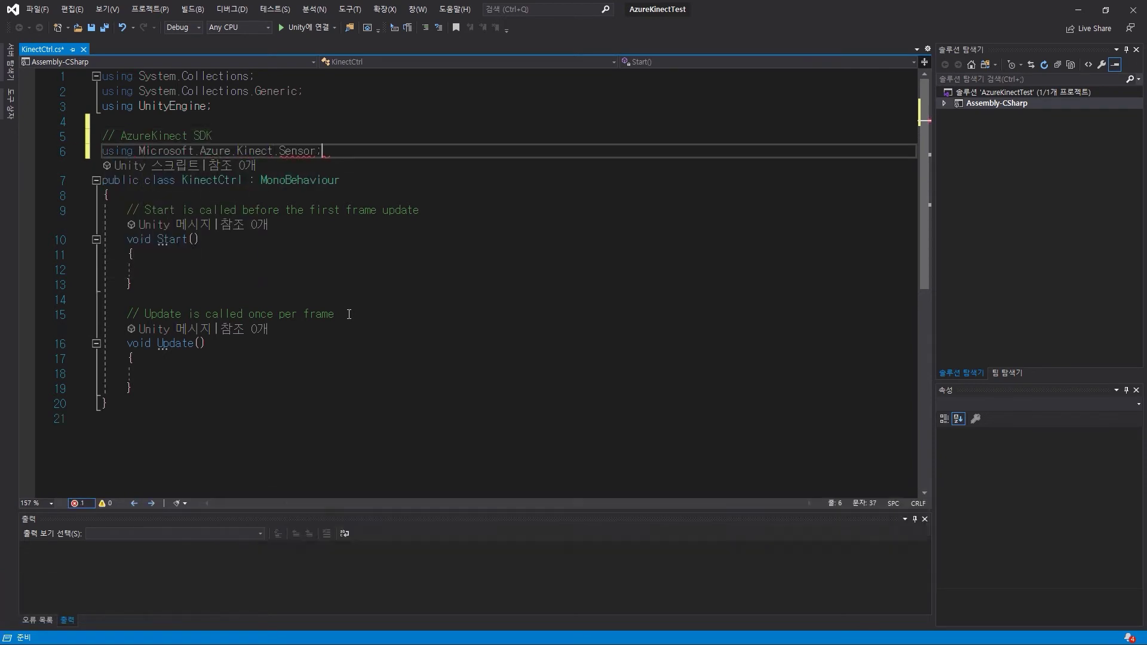
text(;)
key(Return)
key(Down)
key(Down)
key(Down)
- Delete the template Start and Update methods from the KinectCtrl class
scroll(349, 314, down, 1)
click(160, 169)
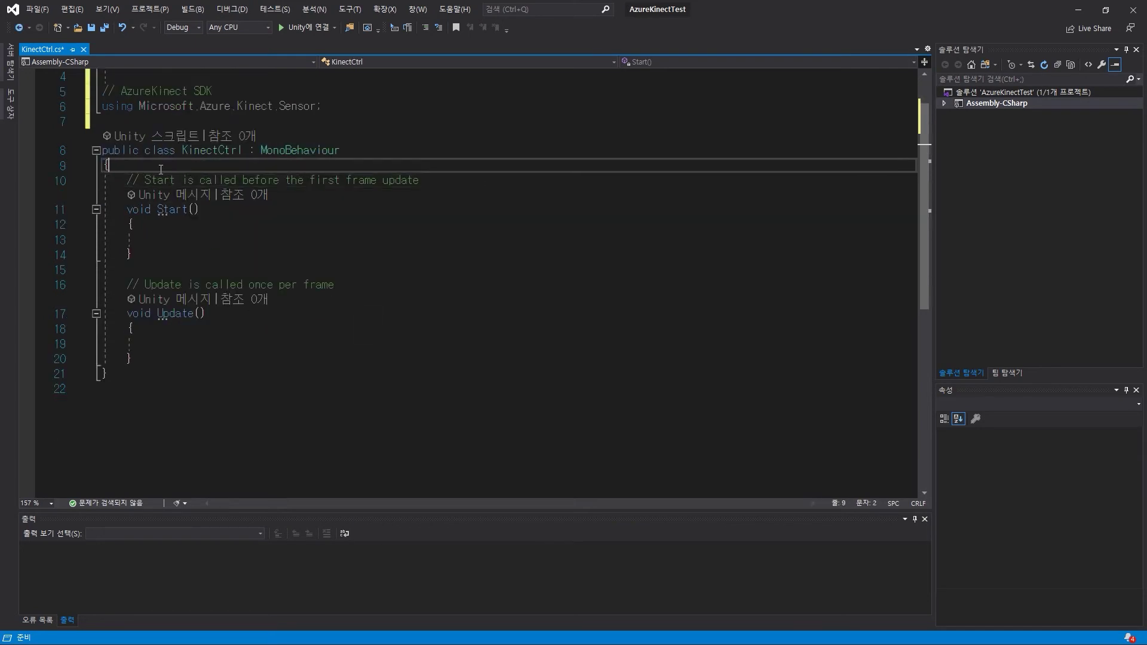
drag(145, 362, 101, 176)
key(Delete)
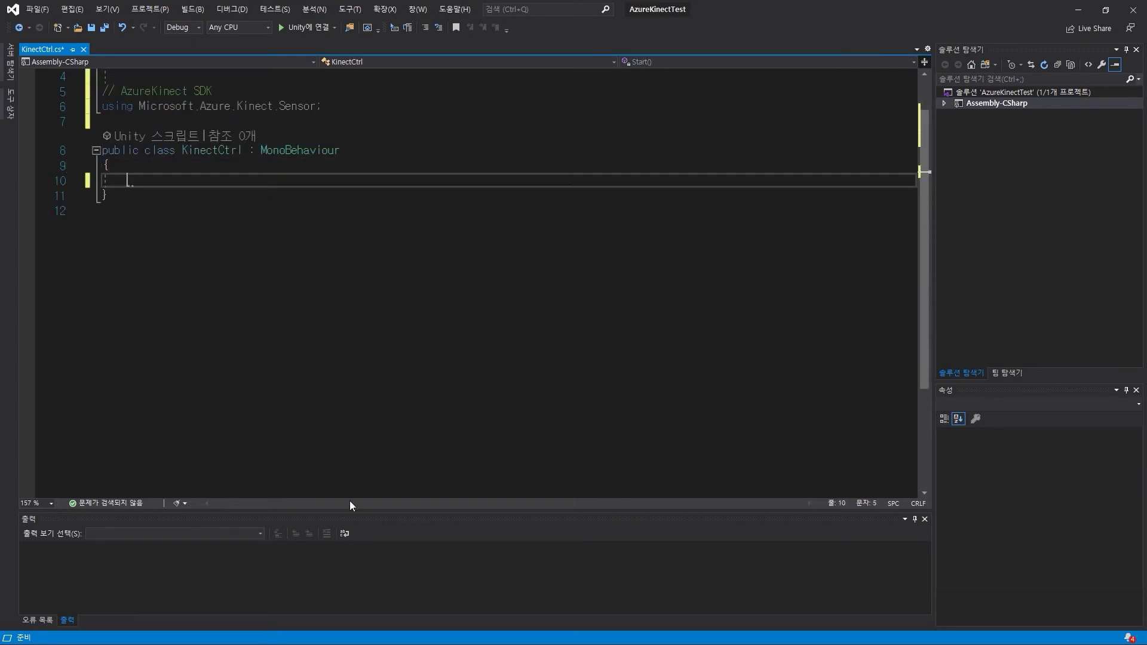
- Add a 'Kinect 변수' comment, a 'Device kinect;' field, and an empty private Start method
text(//Kinect 변수)
key(Return)
text(Device kinect;)
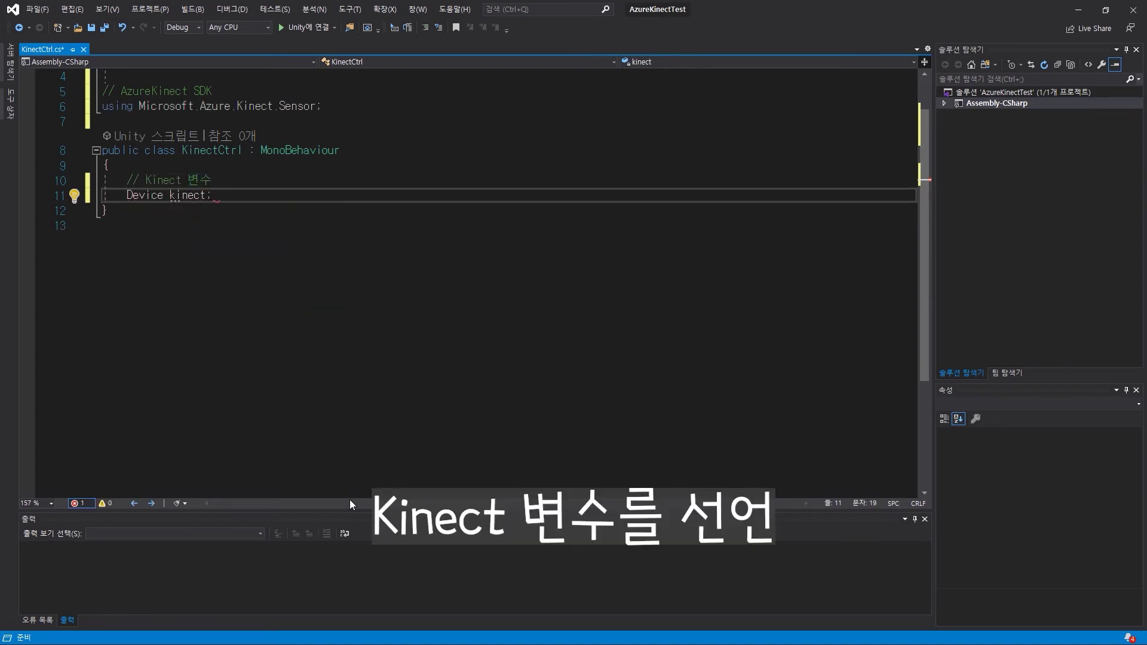
key(Return)
key(Return)
text(pri Start)
key(Tab)
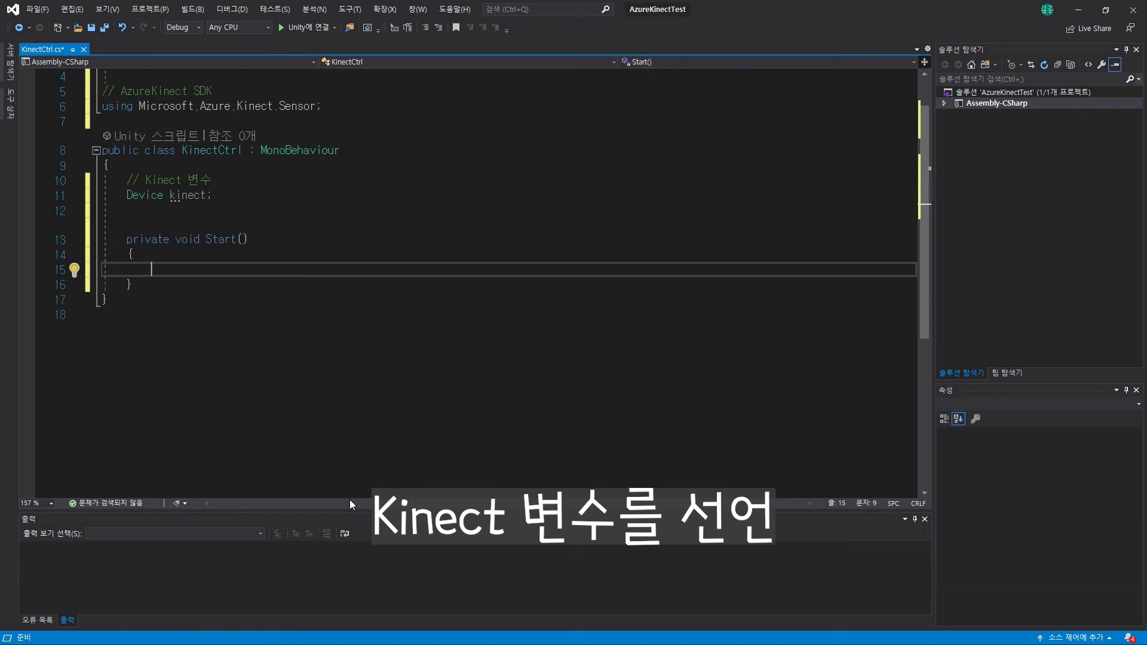
- Call InitKinect() from Start and declare private void InitKinect() below it with a 'Kinect 초기화' comment
text(InitKinect()
text();)
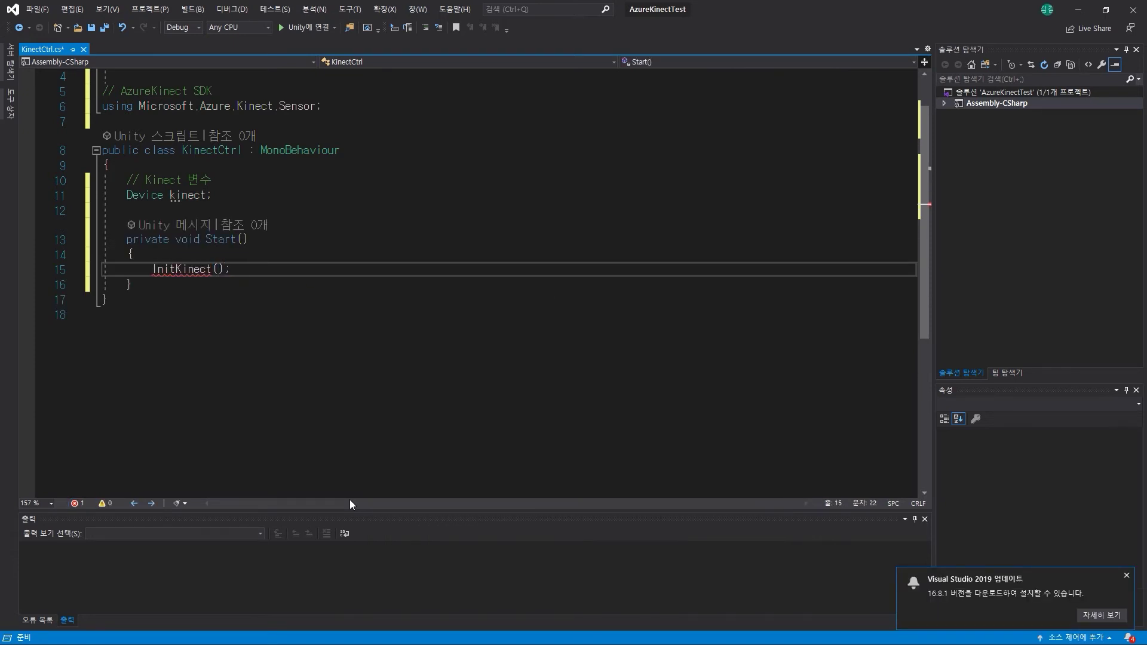
key(Down)
key(Return)
key(Return)
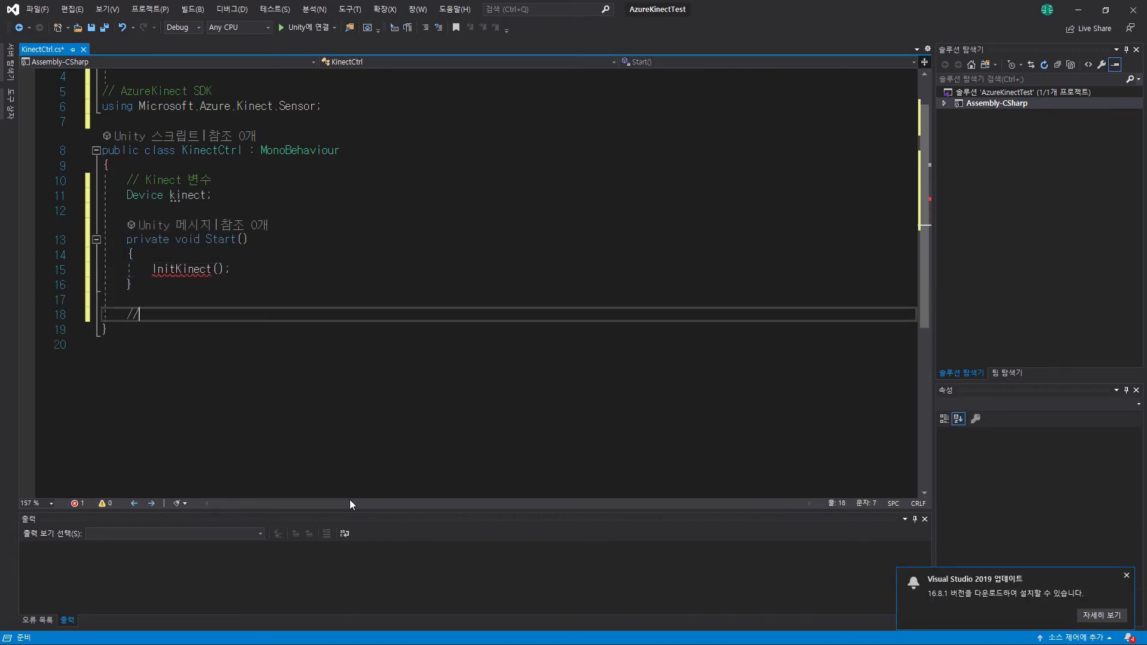
text(Kinect 초기화)
key(Return)
text(private void In)
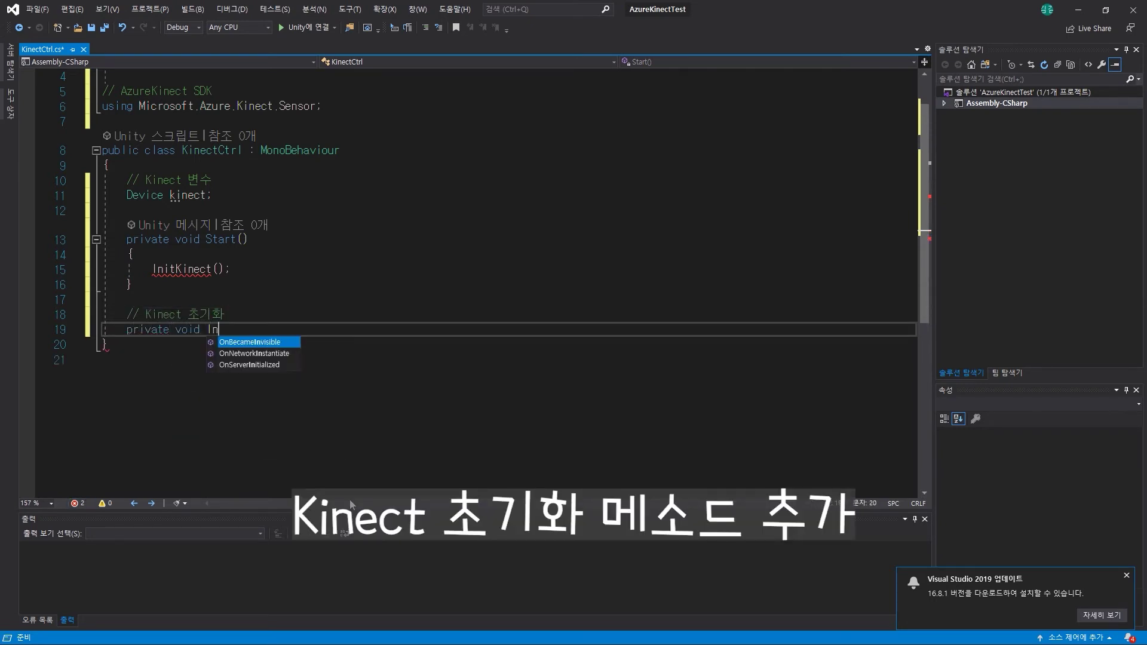
text(itKinect())
key(Return)
text({)
key(Return)
- In InitKinect, open the first Kinect with kinect = Device.Open(0); and add a '모드 설정' comment
scroll(410, 366, down, 3)
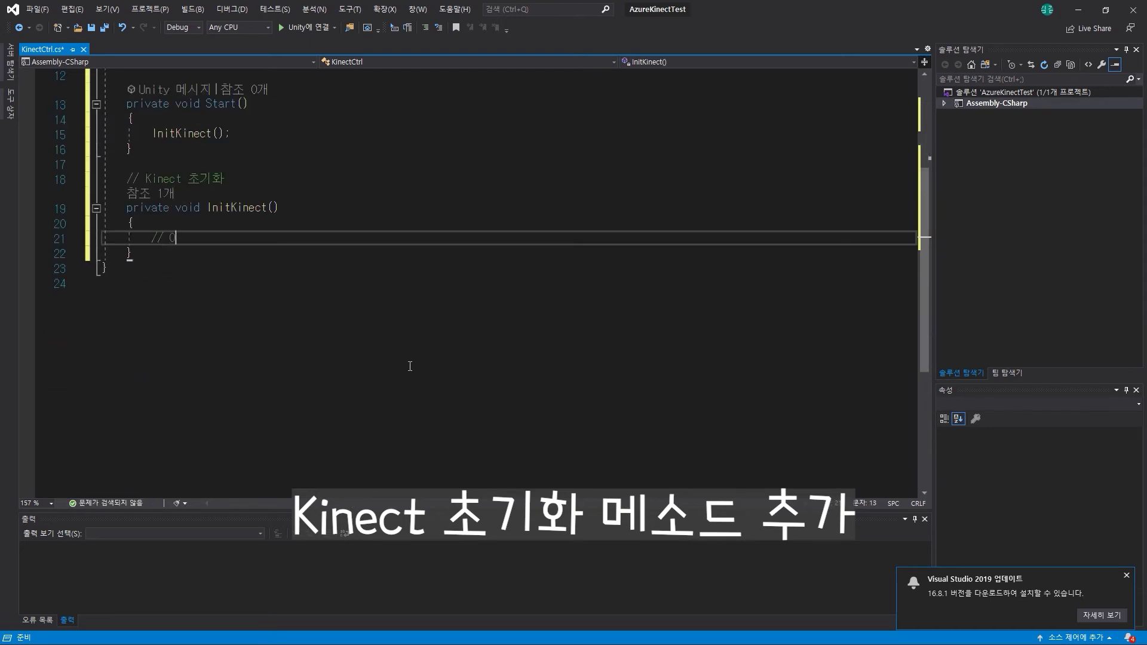
text(버)
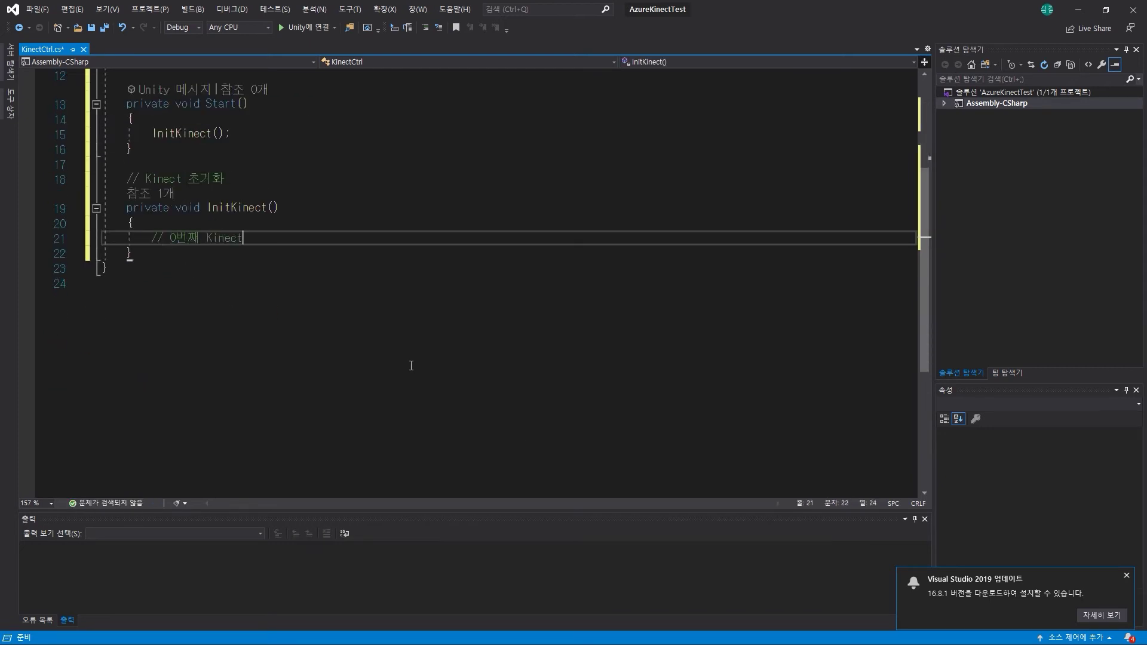
text(연결)
key(Return)
text(kine)
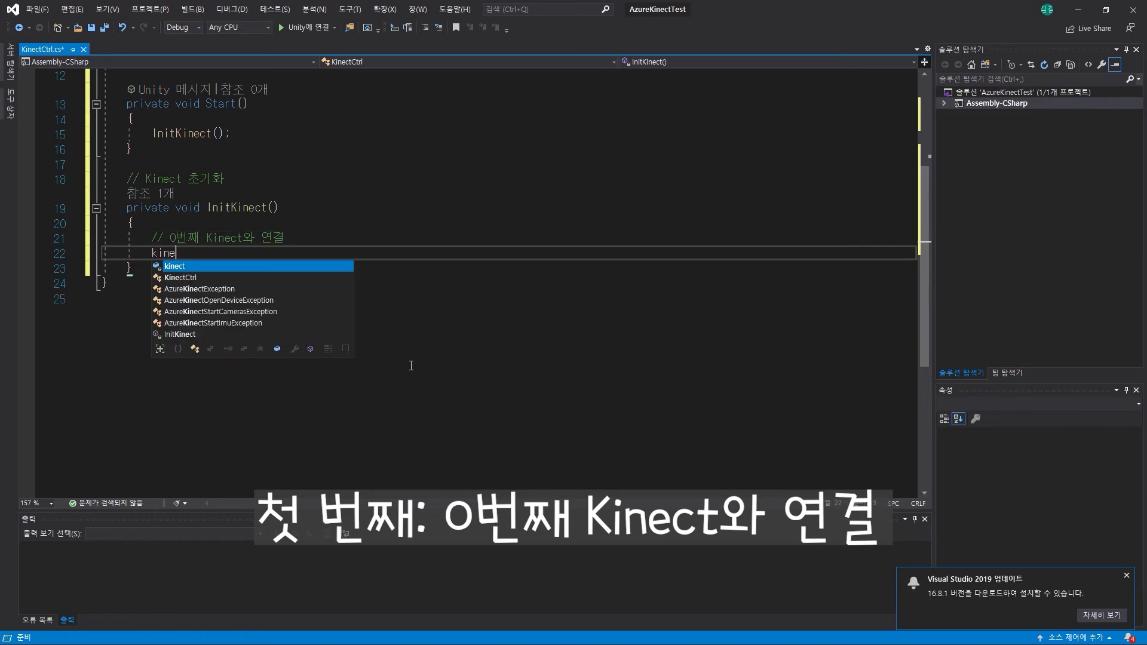
text(ct = Device.Open(0);)
key(Return)
key(Return)
text(// Kinect □)
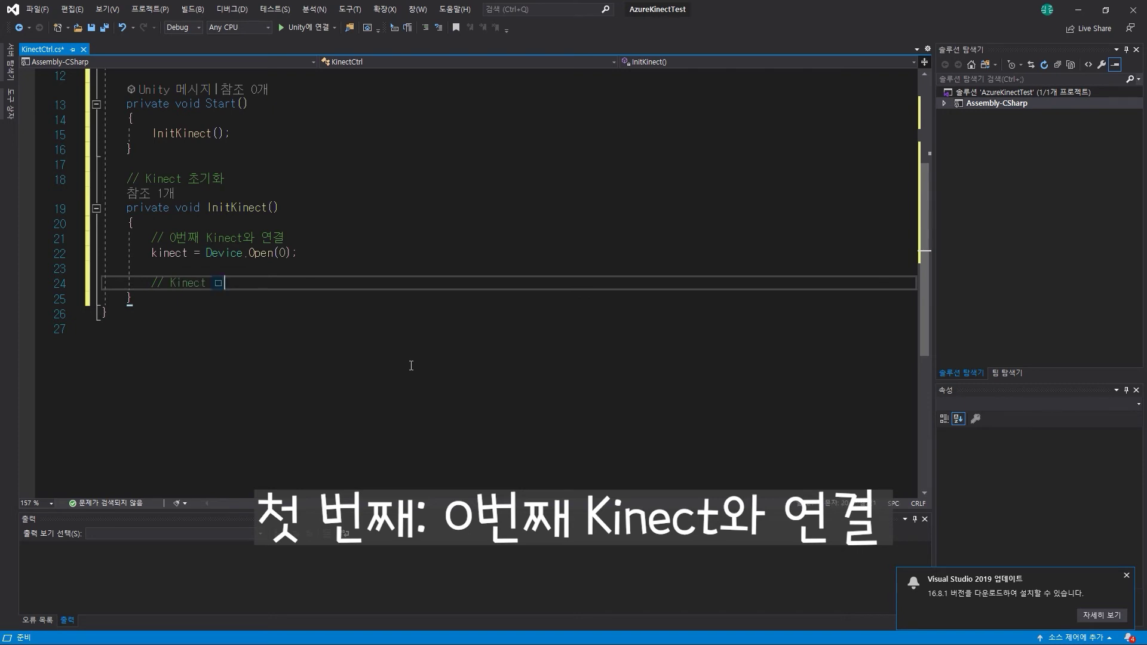
text(모드 설정)
key(Return)
text(kinect.StartCameras)
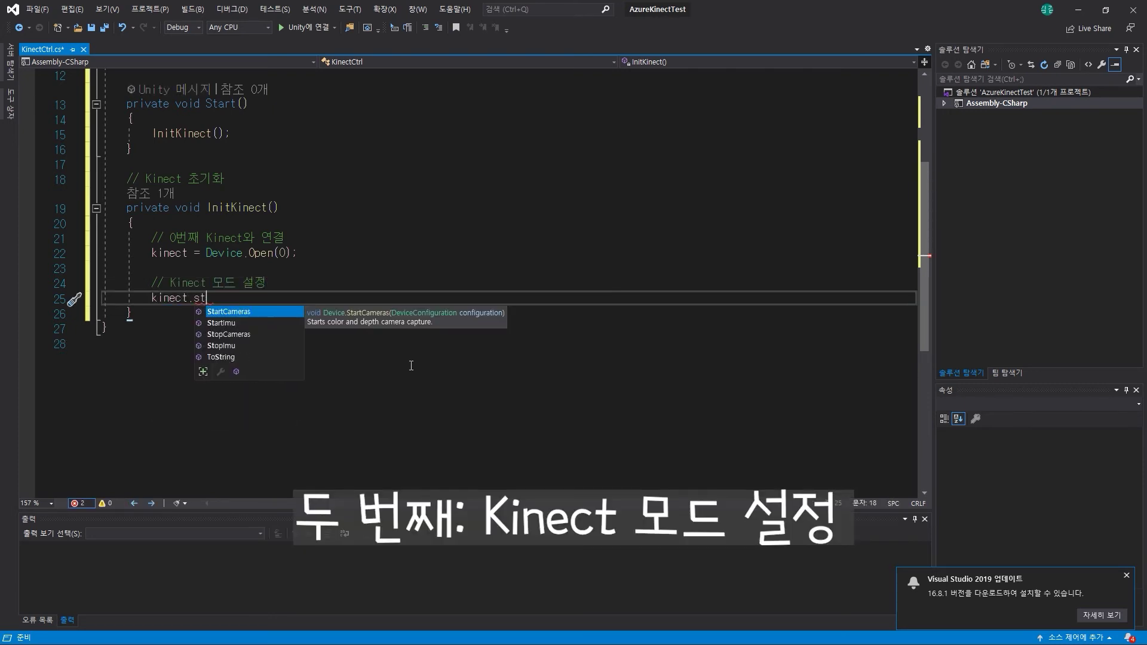
- Call kinect.StartCameras with a new DeviceConfiguration whose ColorFormat is ImageFormat.ColorBGRA32
key(Tab)
text((new DeviceConfiguration)
key(Tab)
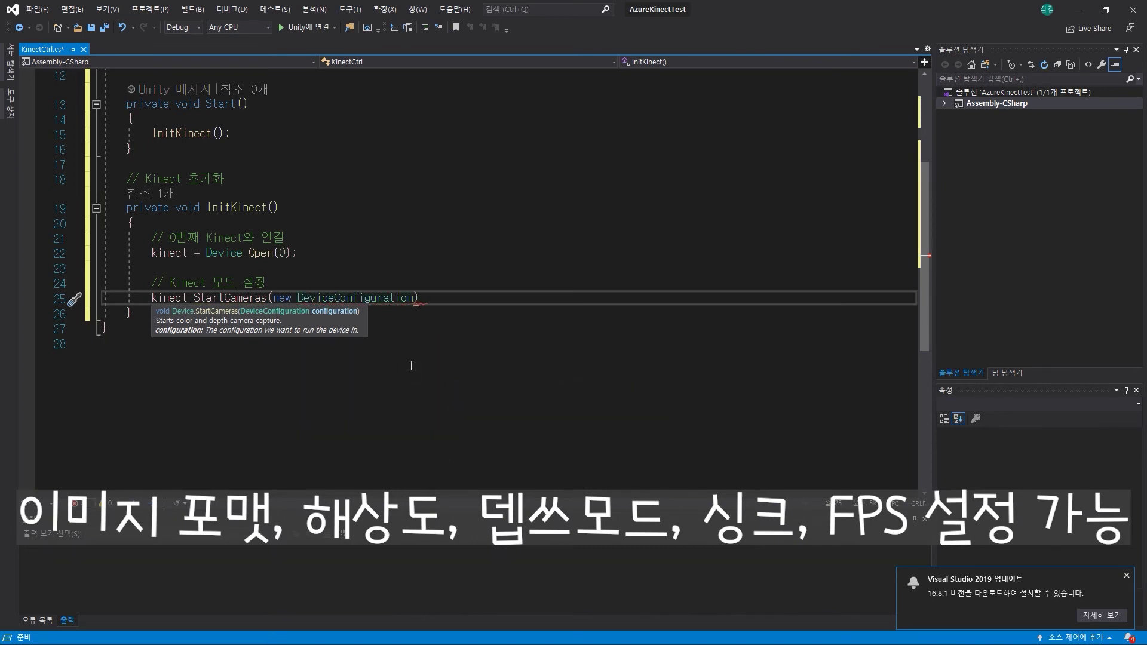
key(Return)
text({)
key(Return)
text(Col)
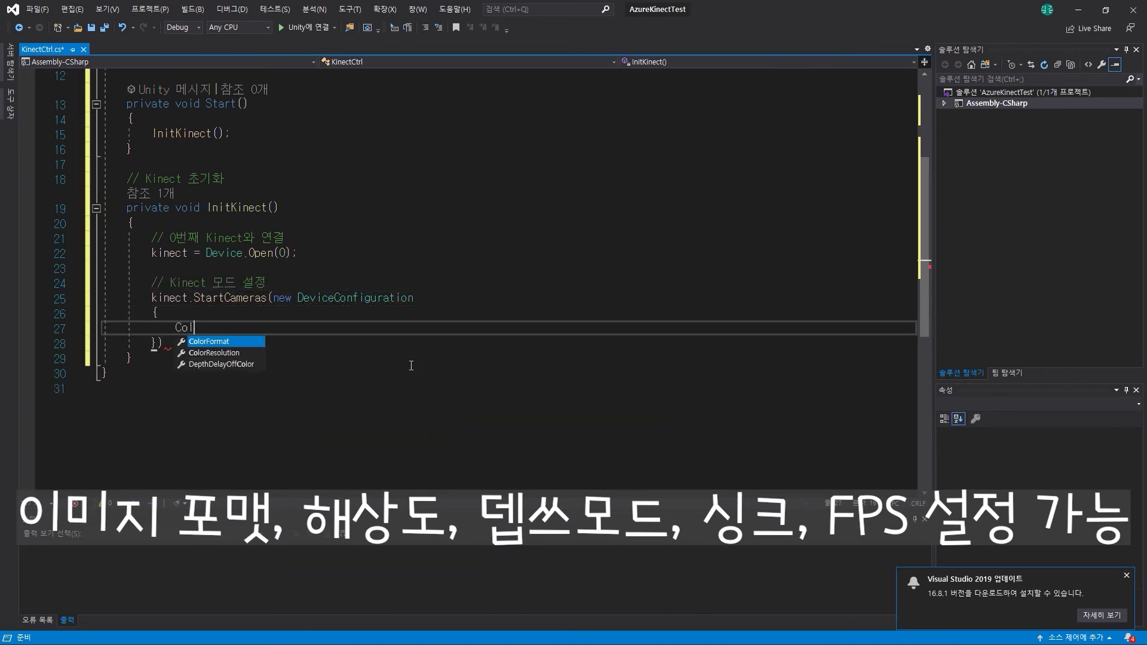
key(Tab)
text(= Im)
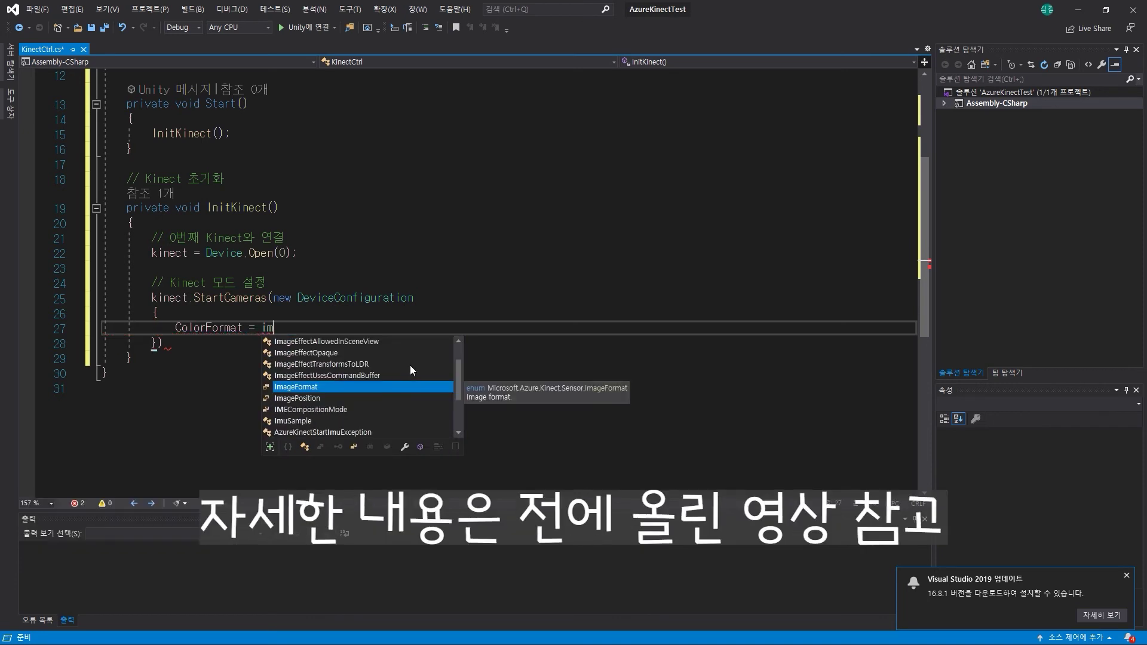
text(.co)
key(Tab)
key(Return)
- Set ColorResolution to R720p and DepthMode to NFOV_2x2Binned in the configuration
text(Co)
key(Tab)
text(= col)
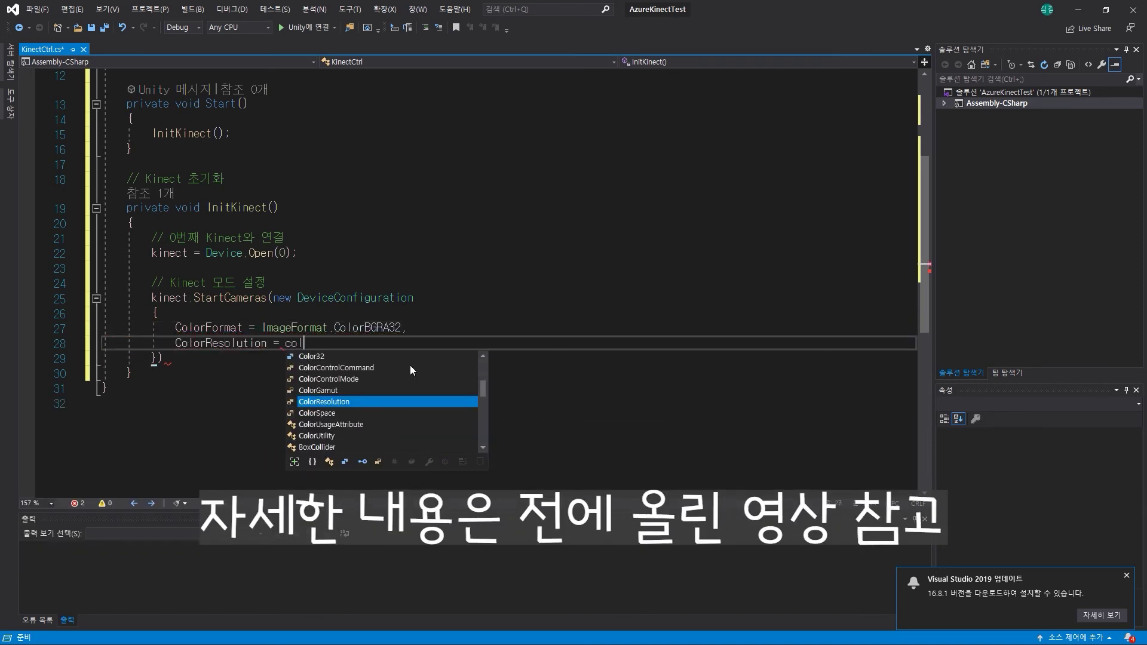
key(Tab)
text(.)
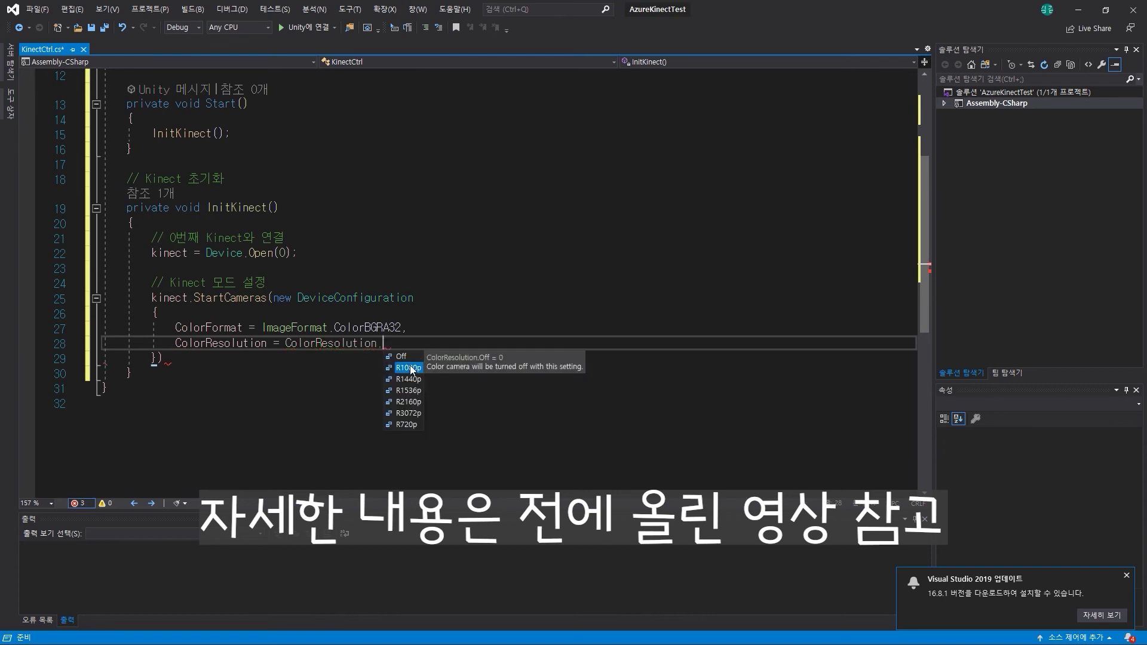
click(411, 370)
key(Down)
key(Down)
key(Down)
key(Down)
key(Down)
key(Tab)
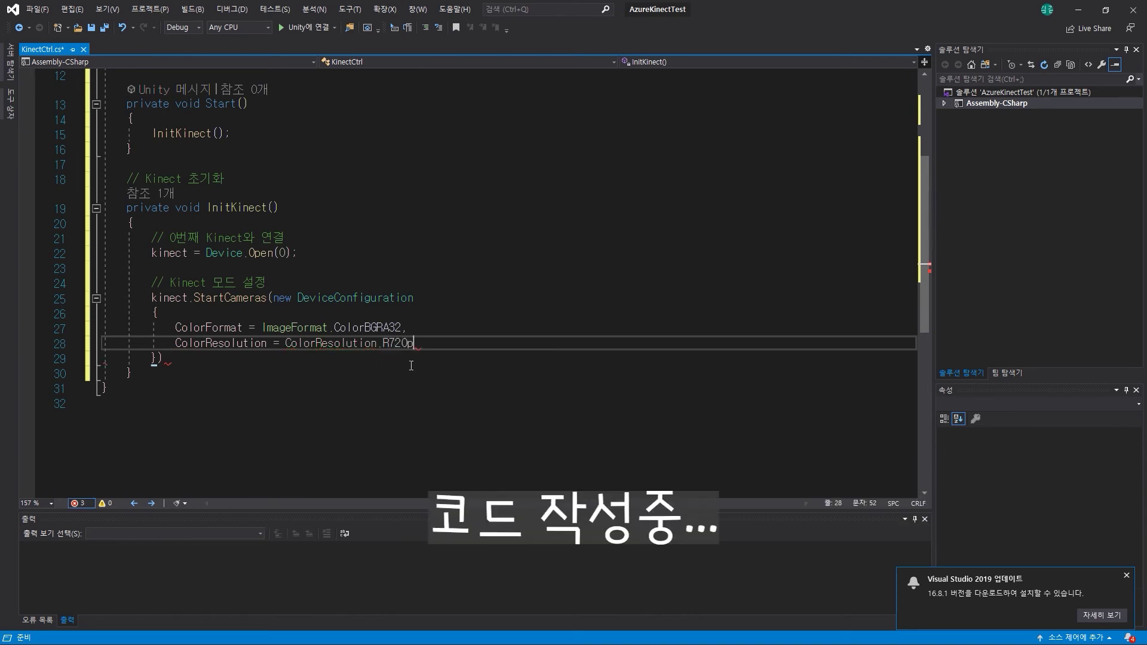
key(Return)
text(dep)
key(Tab)
text(= dep)
key(Tab)
text(ned)
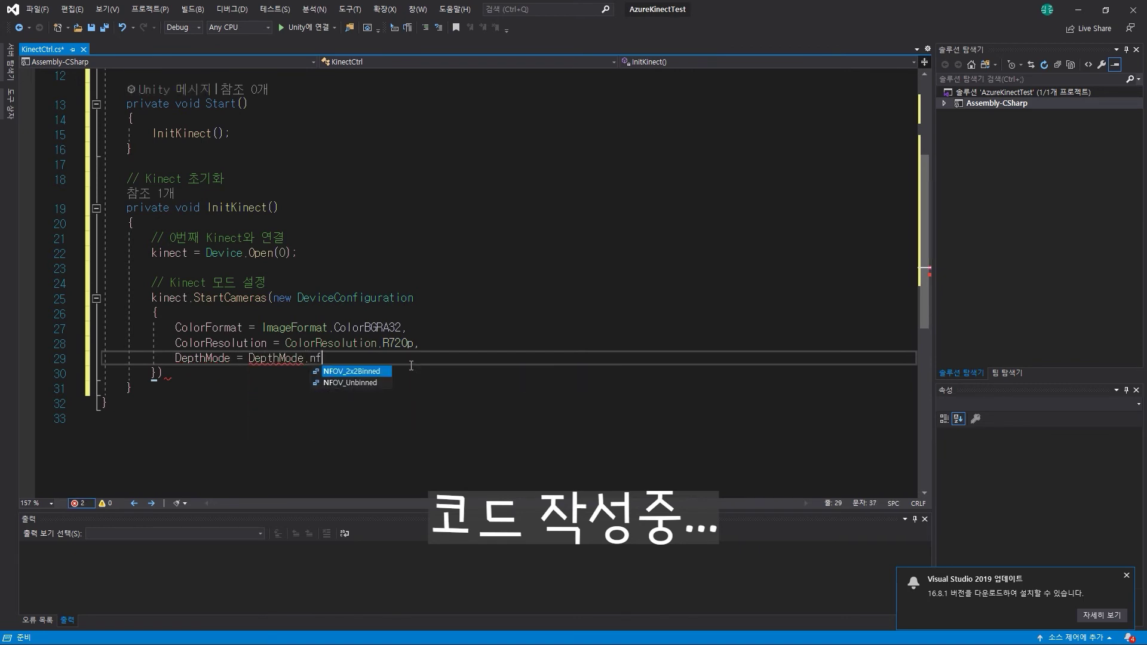
text(,)
key(Return)
- Set SynchronizedImagesOnly to true and CameraFPS to FPS30, then make room below InitKinect
text(sy)
key(Tab)
text(= t)
key(Tab)
text(,)
key(Return)
text(ca)
key(Tab)
text(= f)
key(Tab)
key(Down)
key(Tab)
scroll(545, 339, down, 2)
click(304, 314)
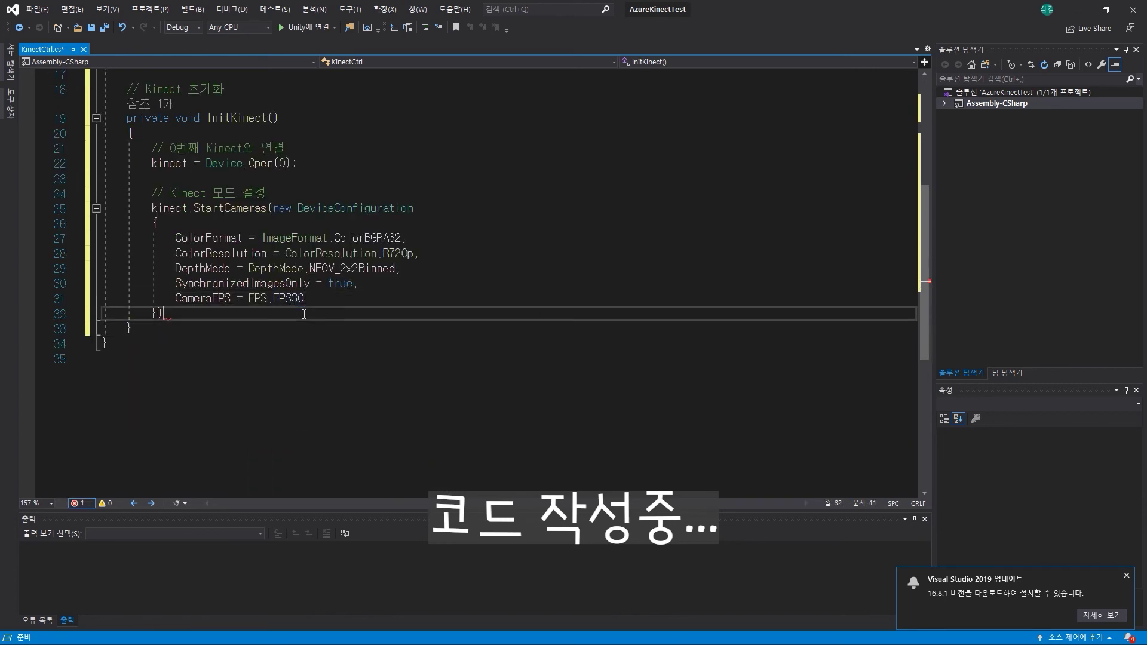
text(;)
key(Down)
key(Return)
key(Return)
- Add a private OnDestroy() method with a 'Kinect 정지' comment and a draft kinect call
text(private void OnD)
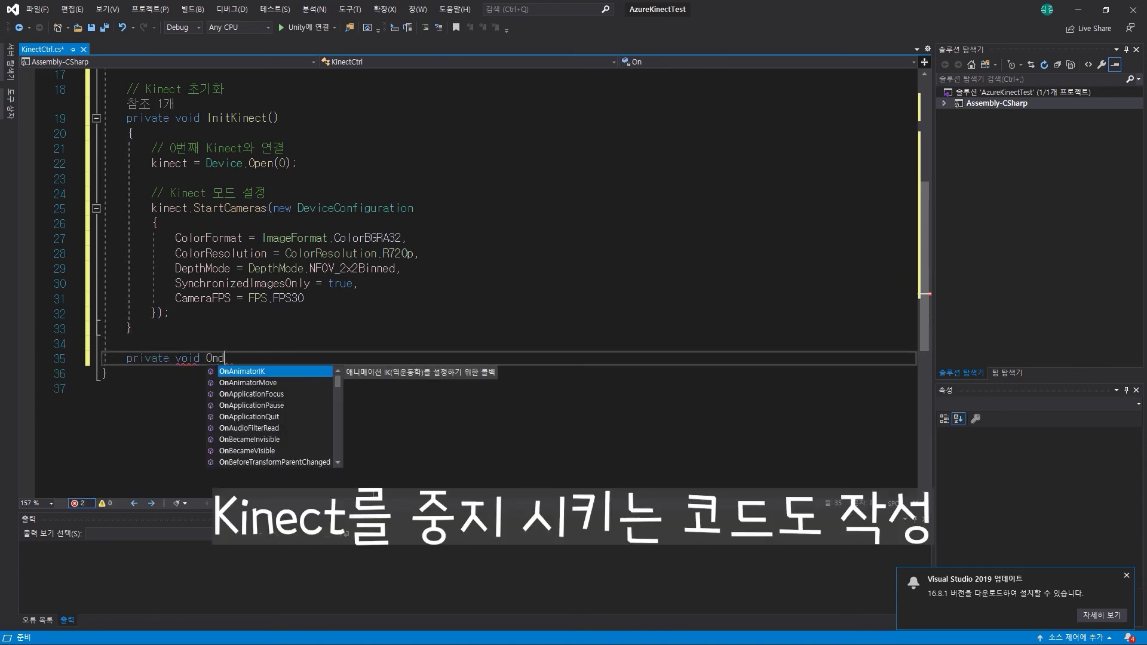
key(Tab)
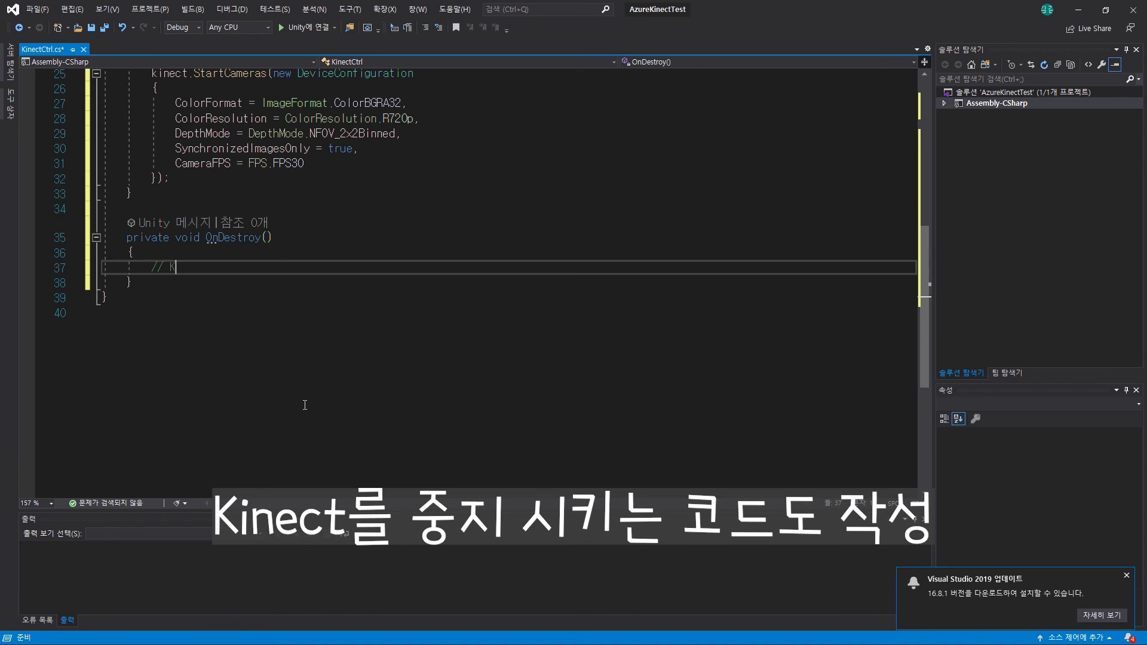
text(inect 정지)
key(Return)
text(kinect.st)
text(()
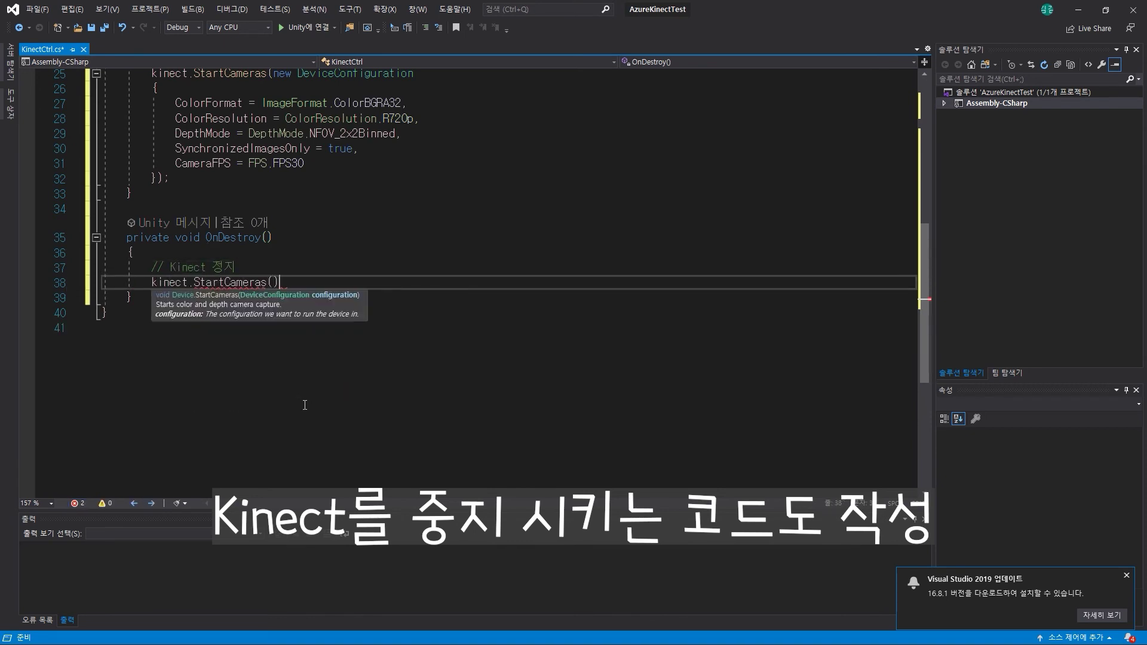
text();)
key(ctrl+s)
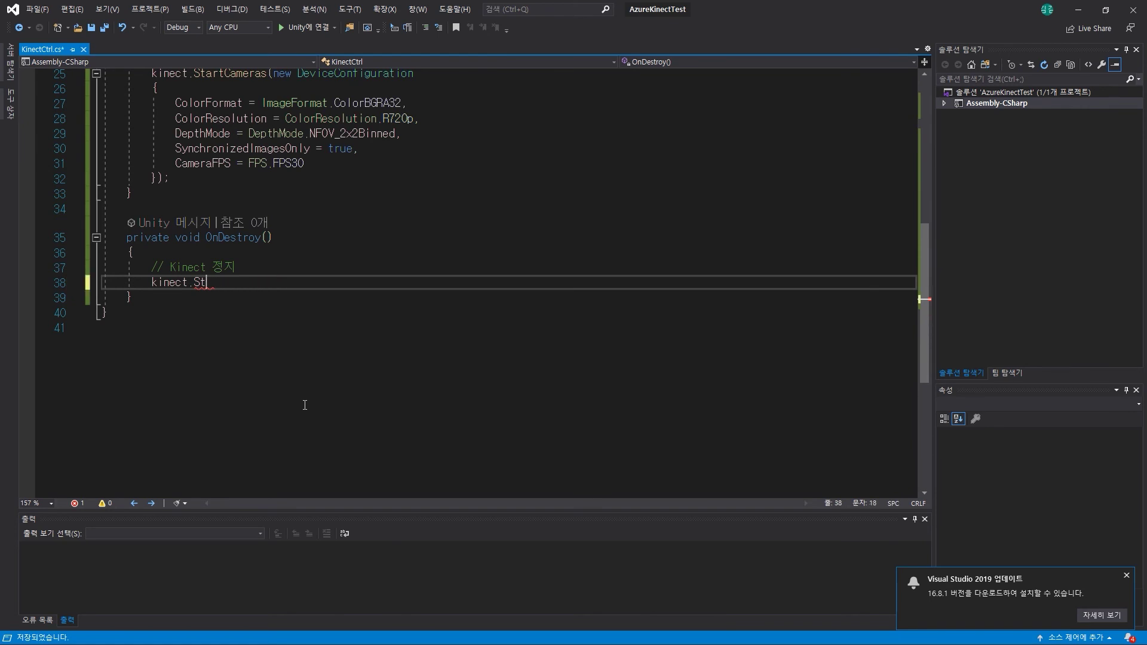
- Change the call to kinect.StopCameras(); save the script, and return to Unity
key(BackSpace)
key(BackSpace)
text(stop)
key(Tab)
text(;)
key(ctrl+s)
ctrl+scroll(293, 388, down, 3)
scroll(300, 340, up, 9)
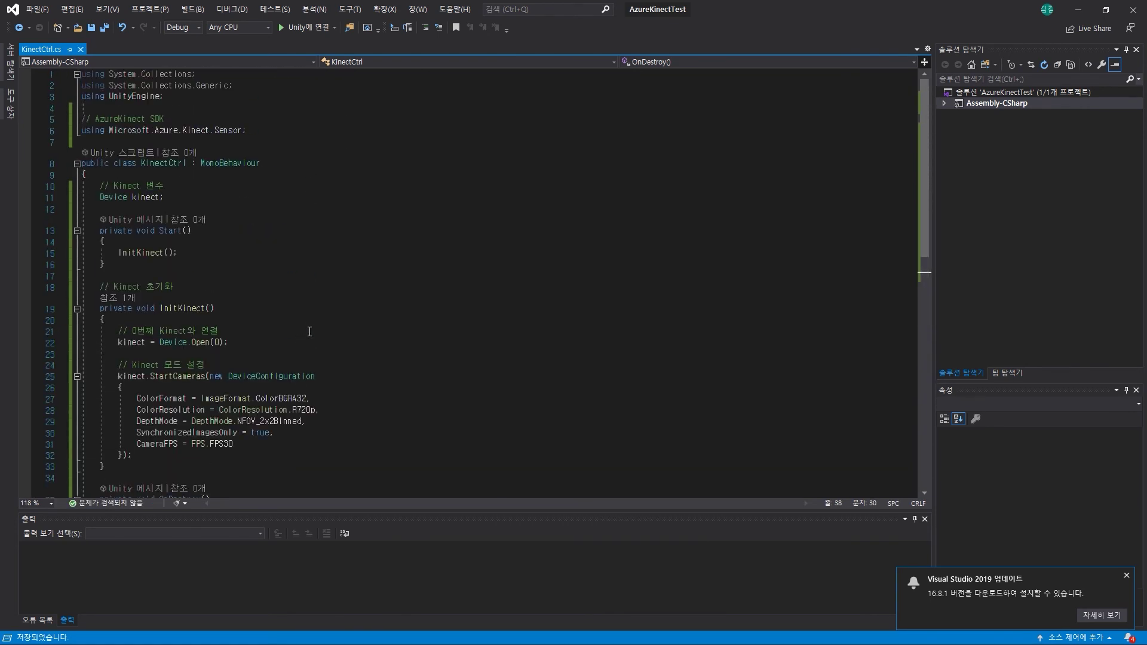
scroll(309, 331, down, 2)
scroll(310, 331, down, 2)
key(alt+Tab)
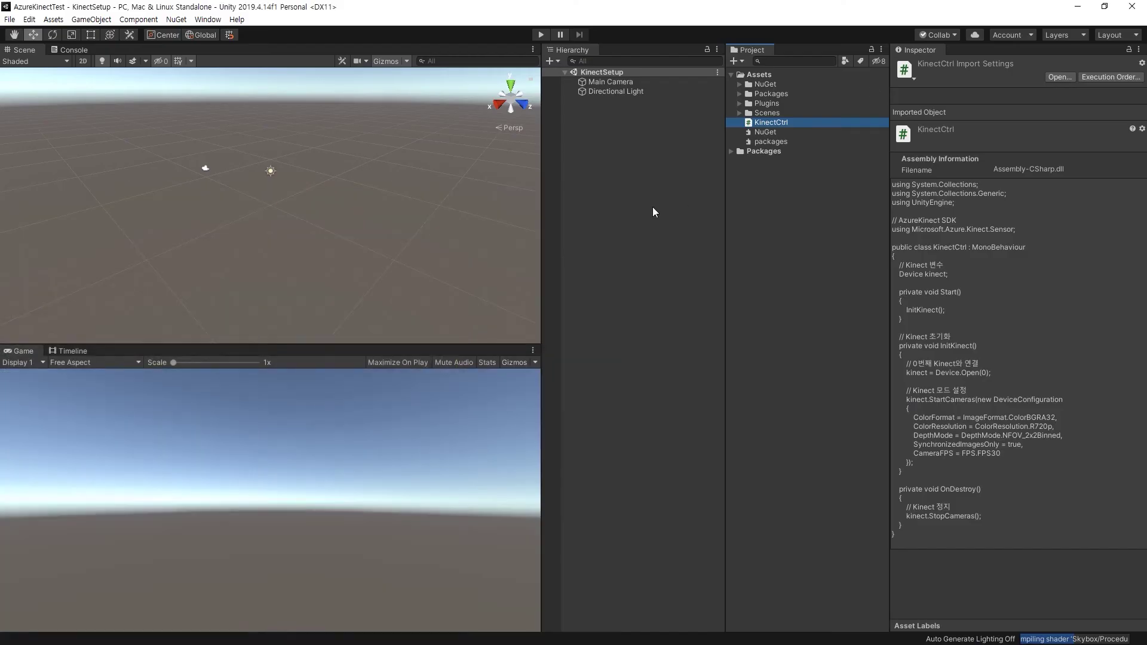
- Rename the new GameObject to KinectController and attach the KinectCtrl script to it
right_click(614, 101)
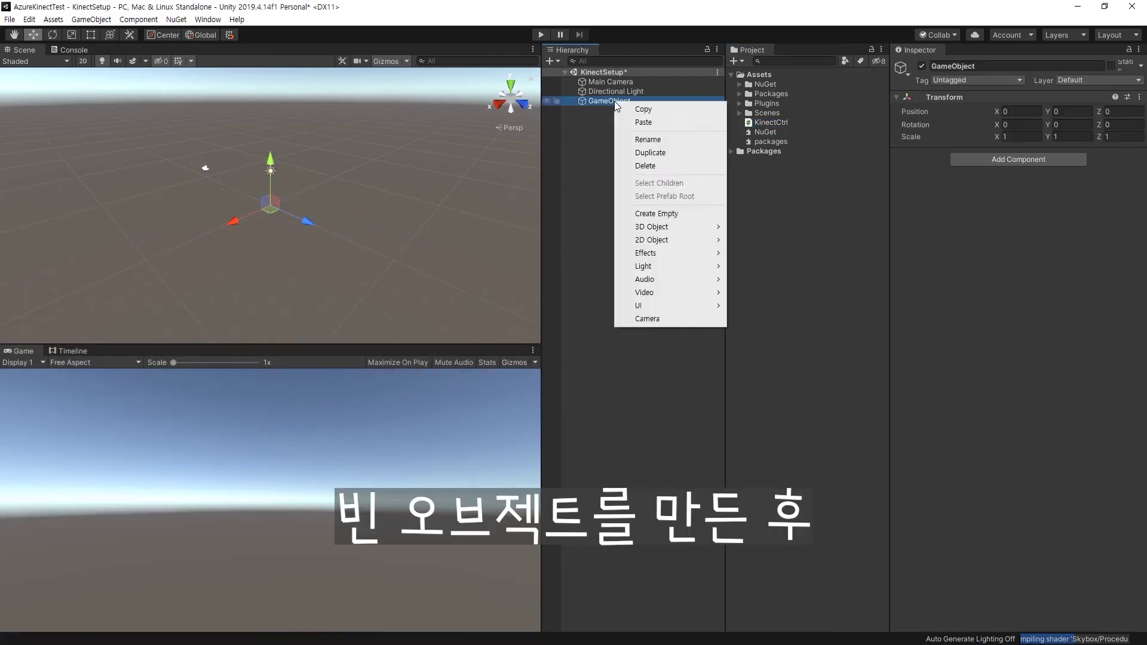
click(656, 145)
text(KinectController)
key(Return)
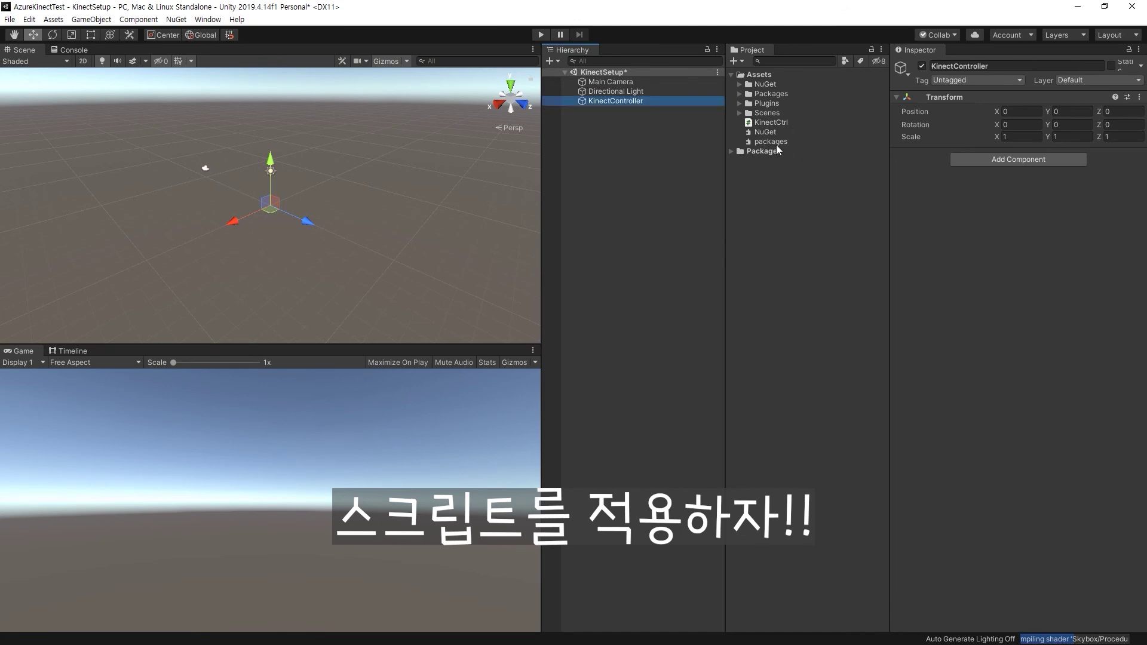
drag(770, 123, 986, 215)
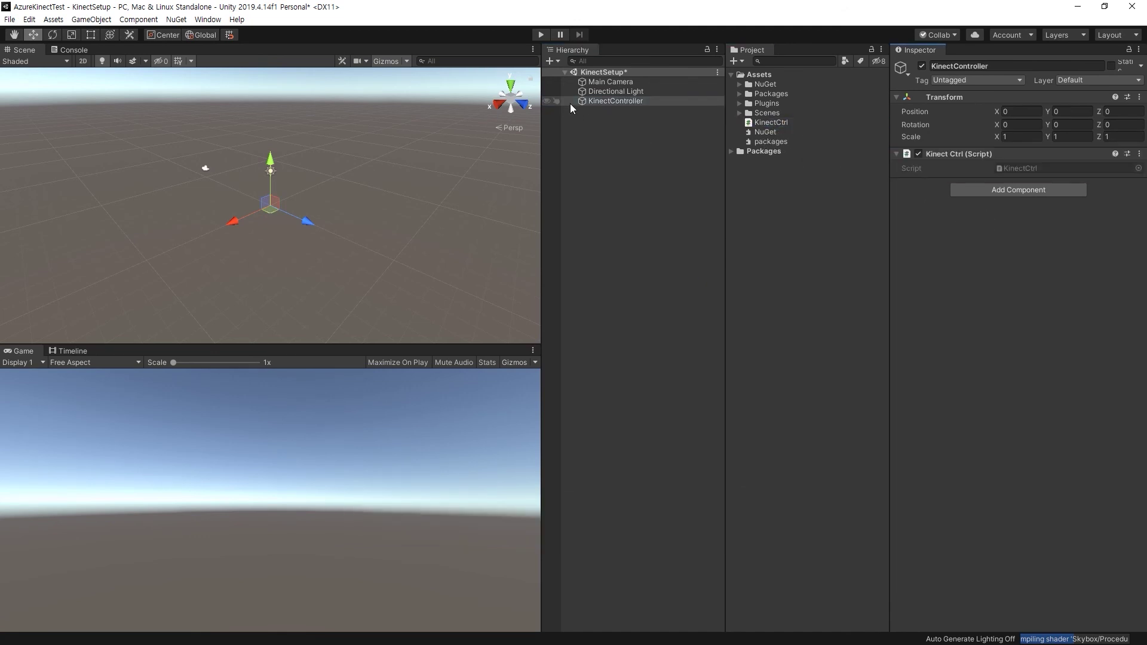